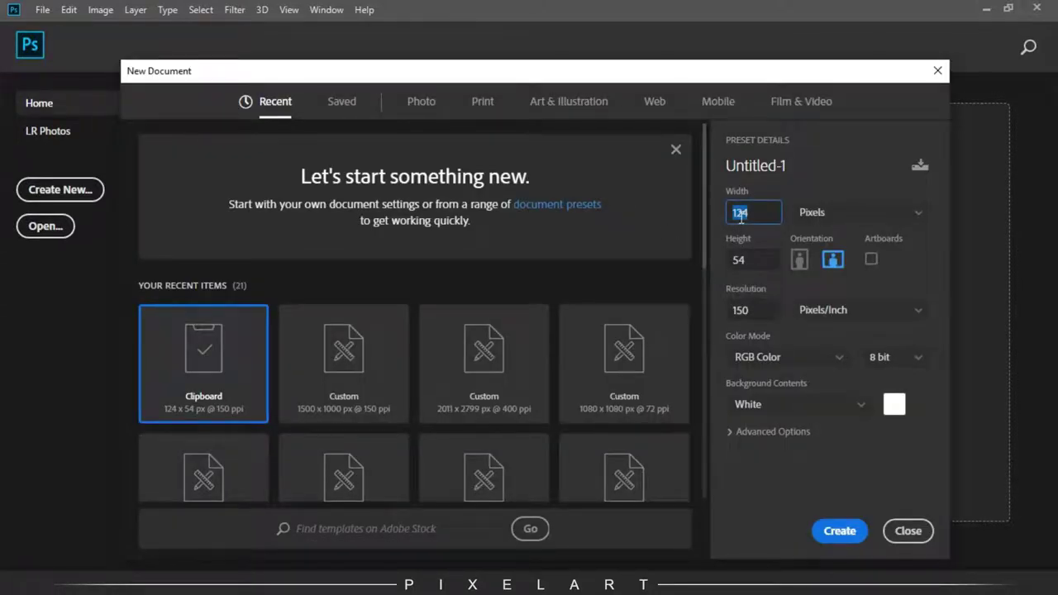
Create a 1500 × 1000 px, 150 ppi document, unlock its background layer and drop in car back.png
click(737, 263)
text(1000)
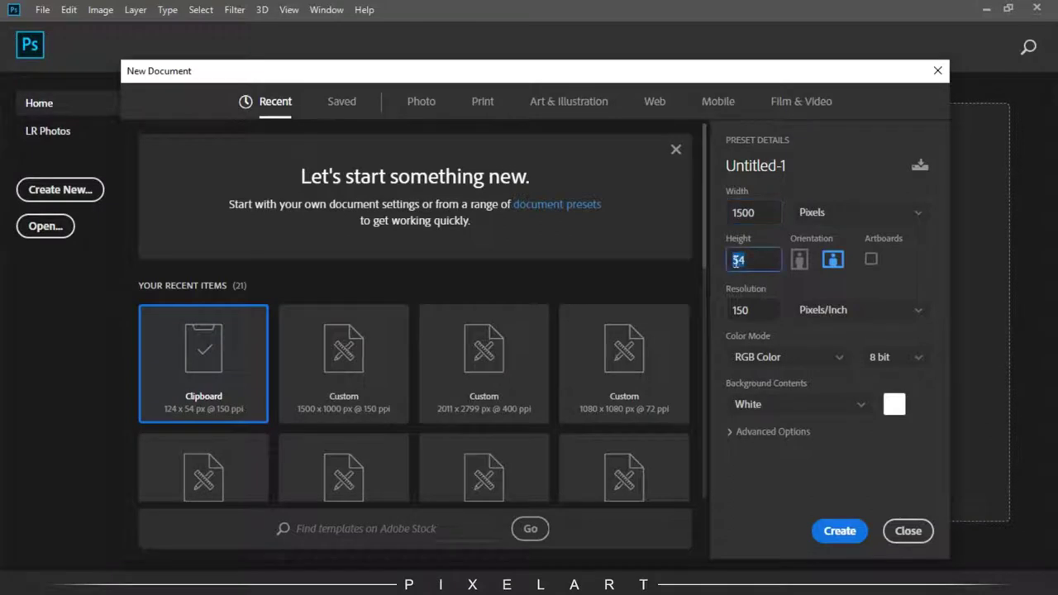
click(858, 530)
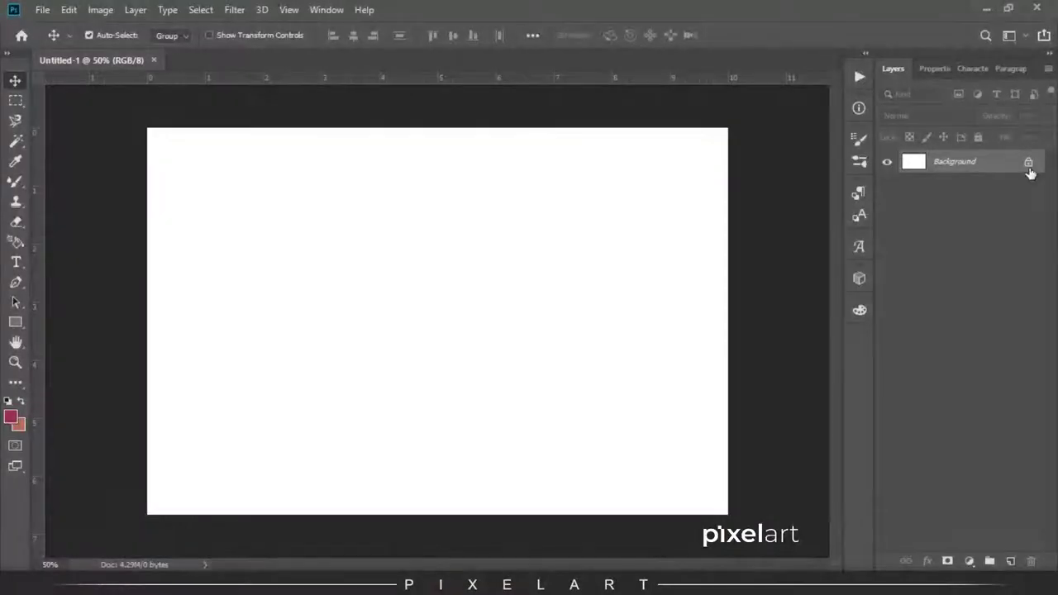
click(1028, 164)
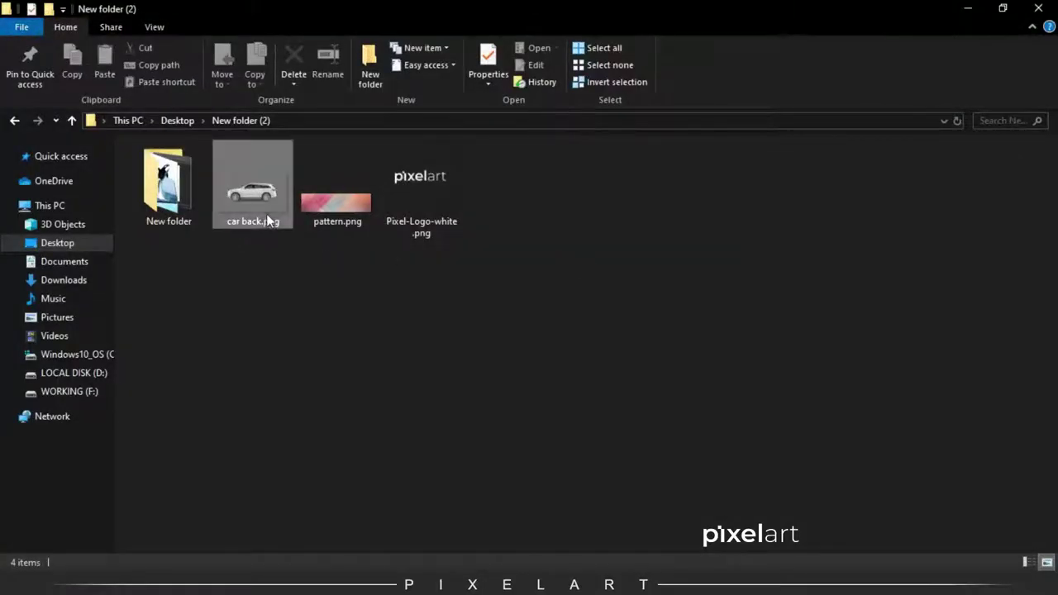
click(264, 180)
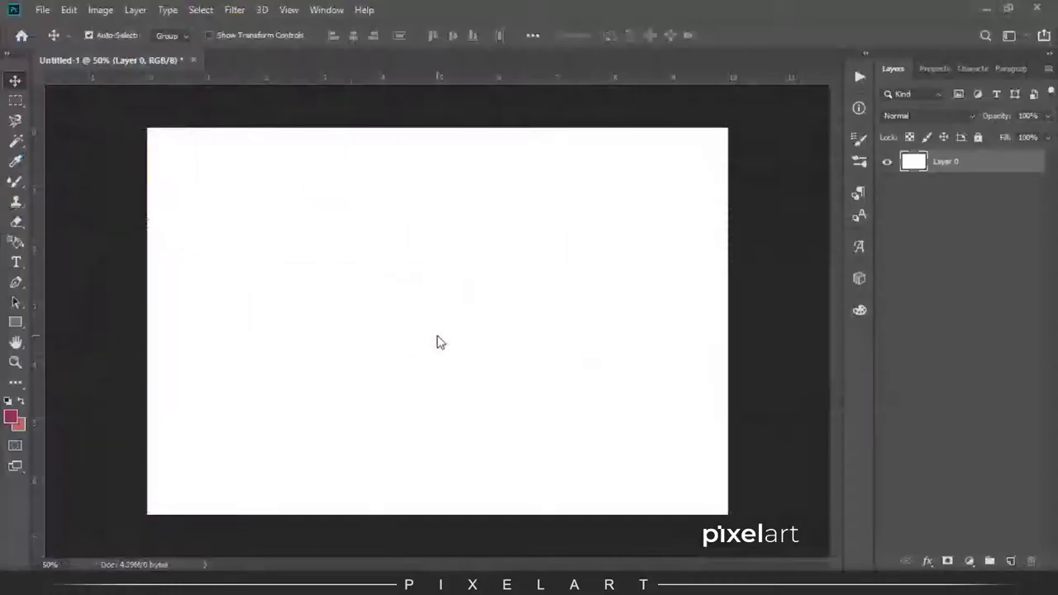
drag(265, 181, 438, 334)
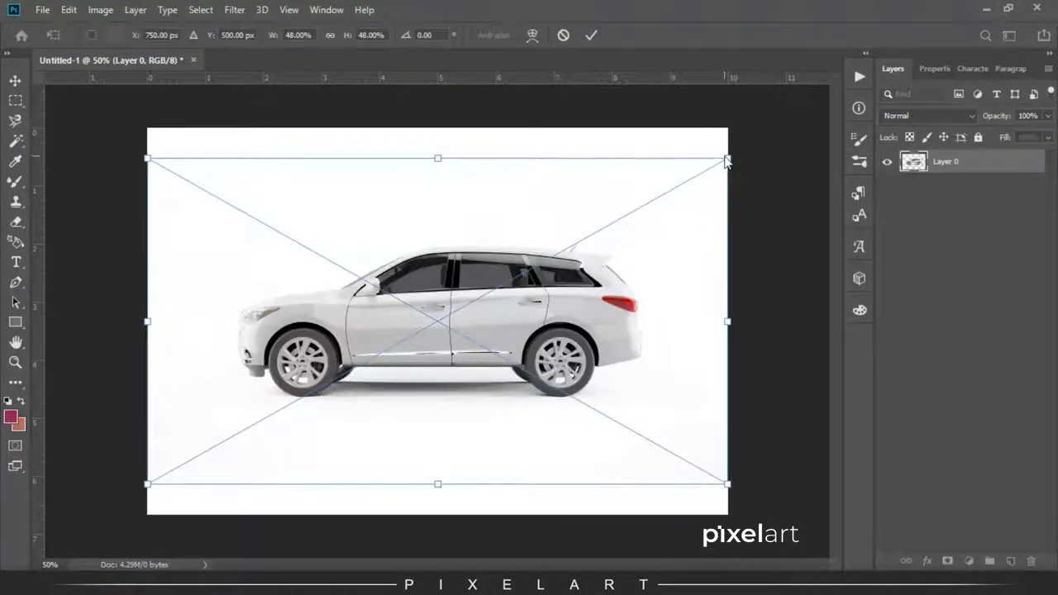
Scale the placed car back image up to 62.59% and commit the transform
drag(727, 156, 818, 110)
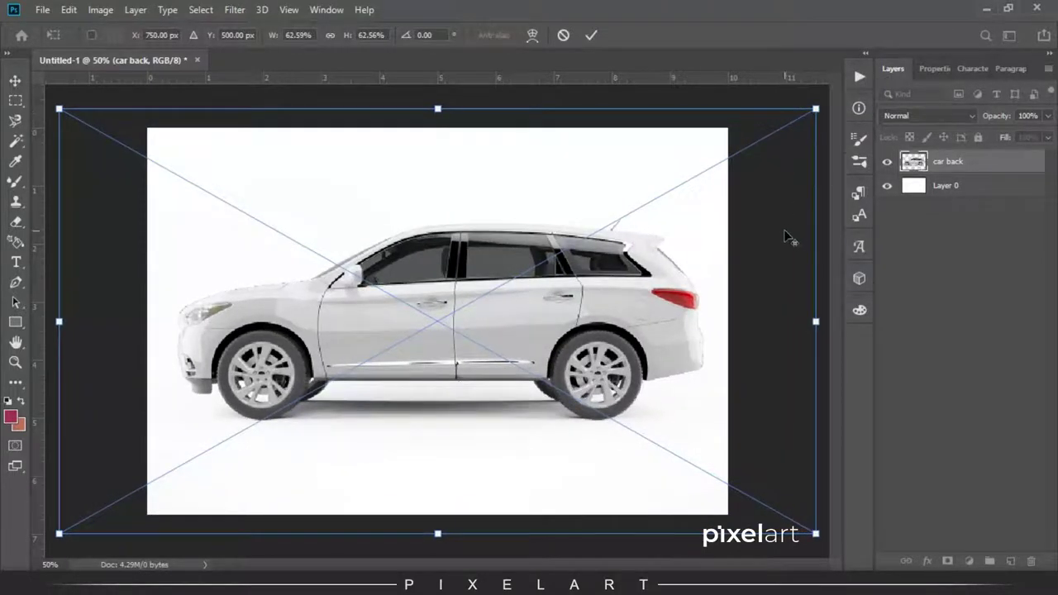
key(Return)
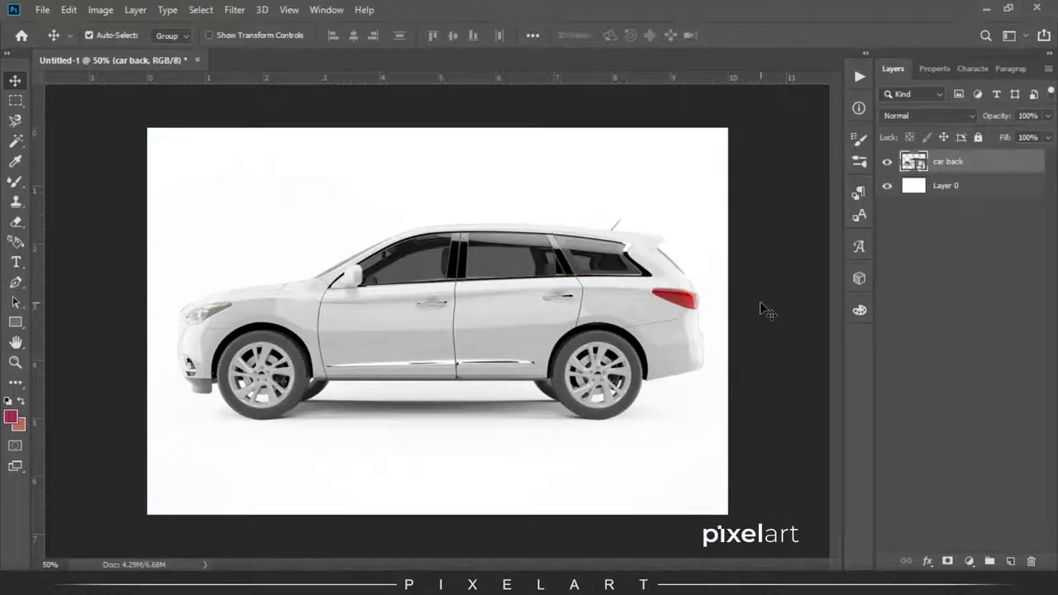
key(ctrl+plus)
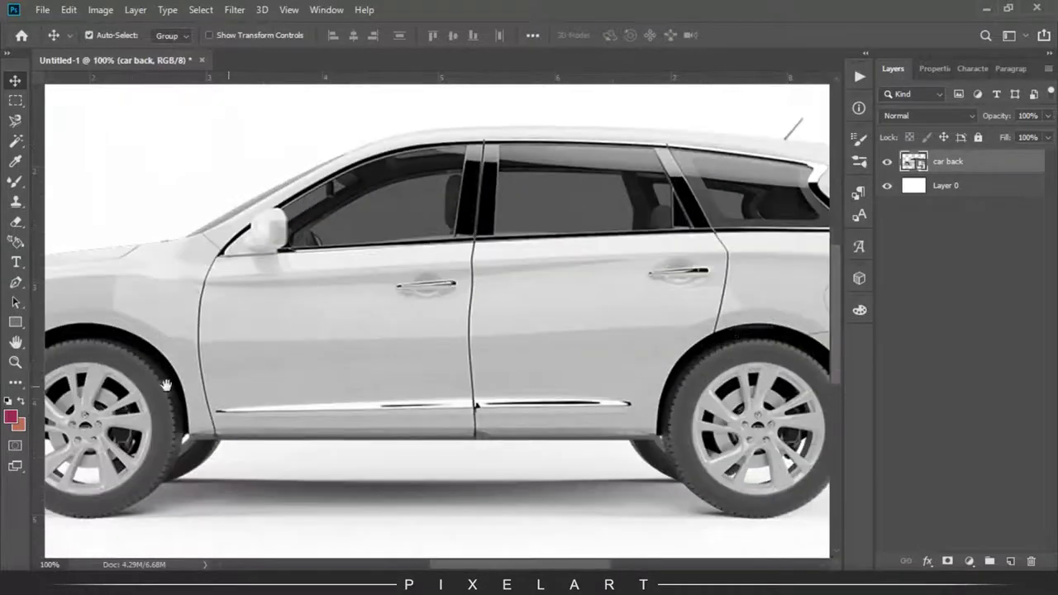
Start a Pen path at the front wheel arch and trace over and down the arch
mouse_move(166, 385)
mouse_down()
mouse_move(178, 286)
mouse_move(302, 286)
mouse_up()
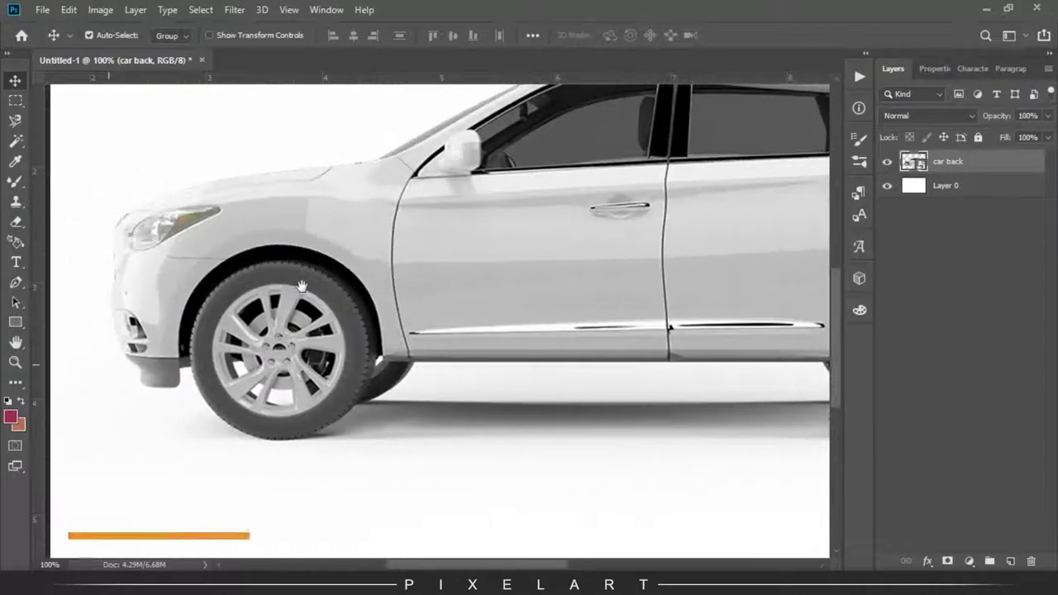
key(p)
click(177, 355)
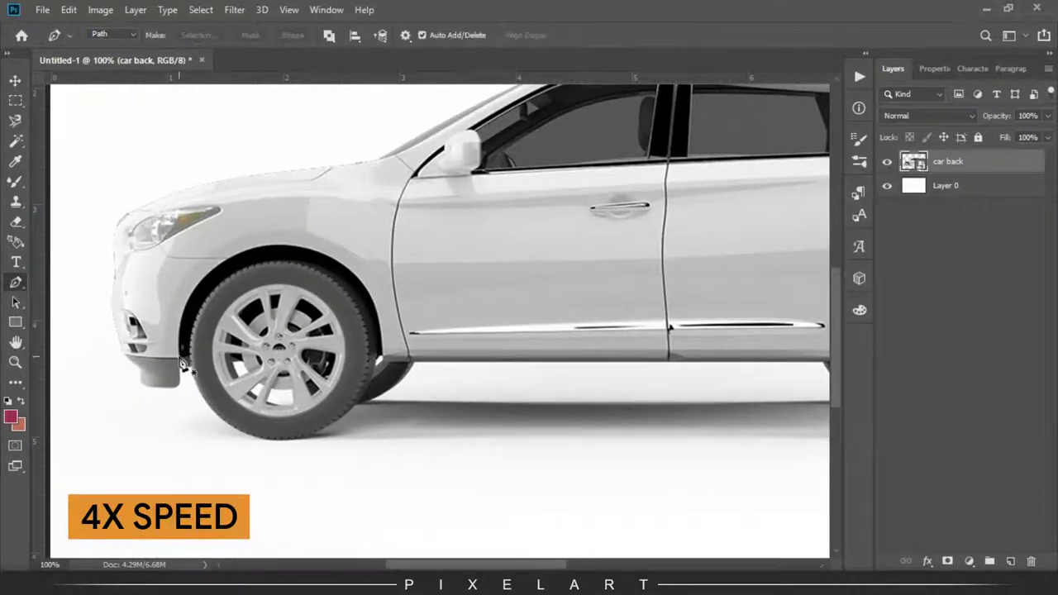
scroll(83, 357, up, 2)
drag(351, 170, 383, 154)
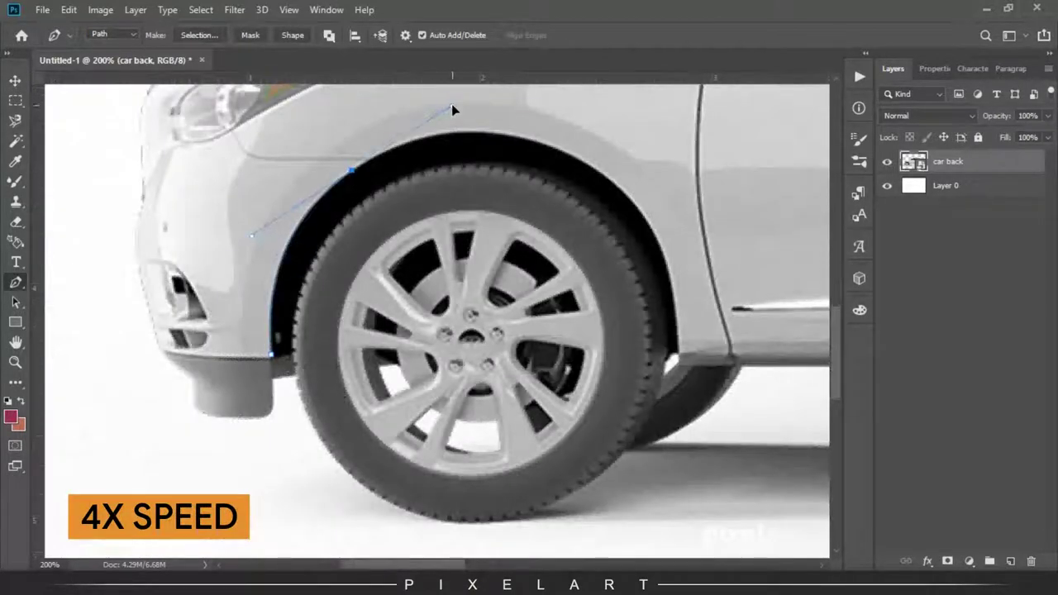
drag(542, 142, 658, 178)
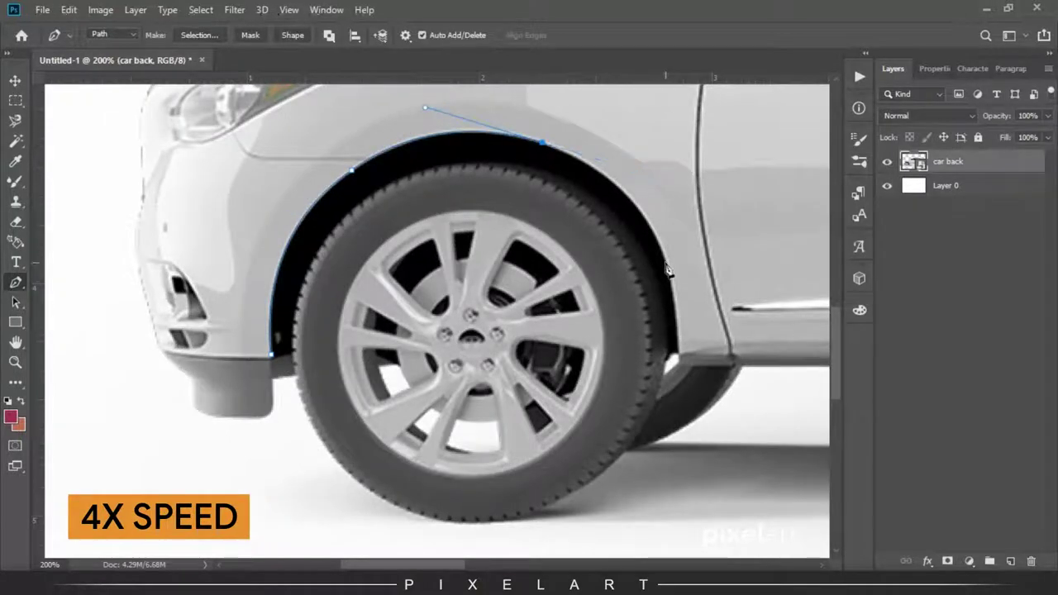
mouse_move(661, 252)
mouse_down()
mouse_move(685, 335)
mouse_move(676, 416)
mouse_up()
drag(654, 355, 257, 305)
Trace the path over the rear wheel arch and along the rear bumper's bottom edge
mouse_move(522, 192)
mouse_down()
mouse_move(490, 289)
mouse_move(527, 237)
mouse_up()
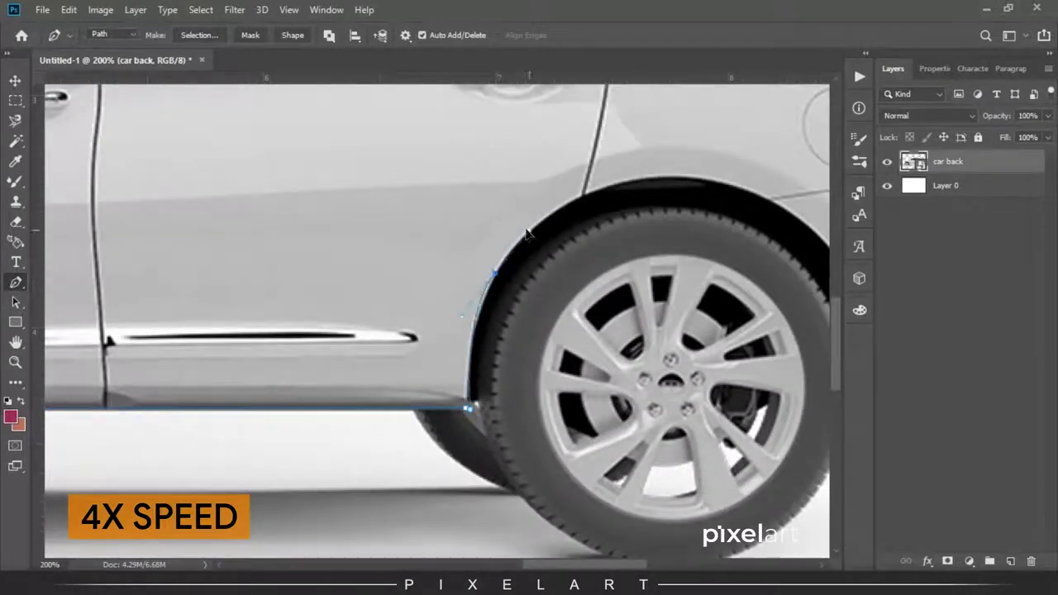
mouse_move(612, 185)
mouse_down()
mouse_move(685, 169)
mouse_move(393, 184)
mouse_up()
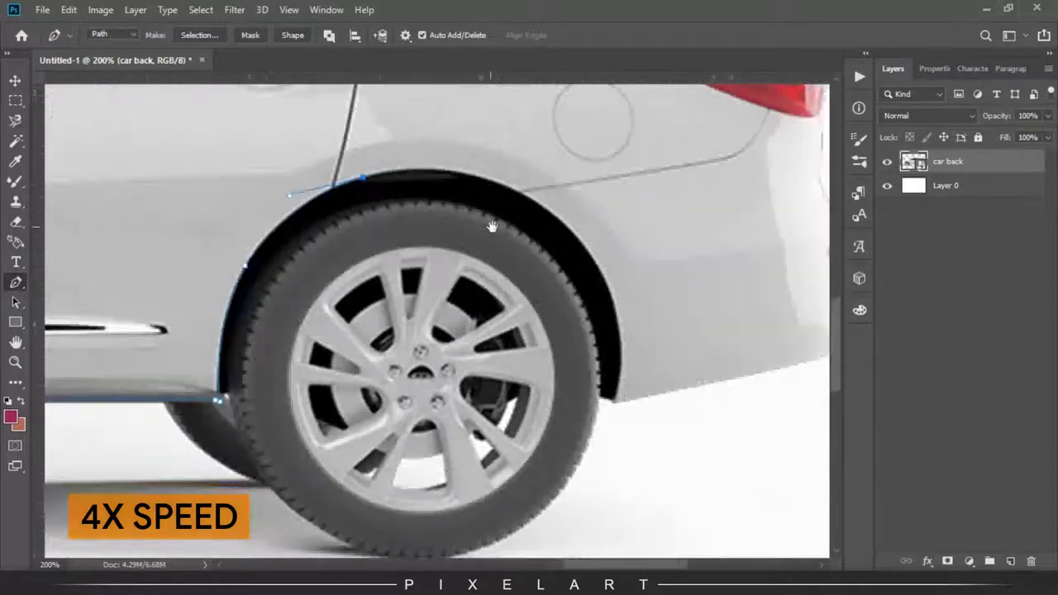
drag(567, 226, 646, 312)
drag(614, 403, 586, 526)
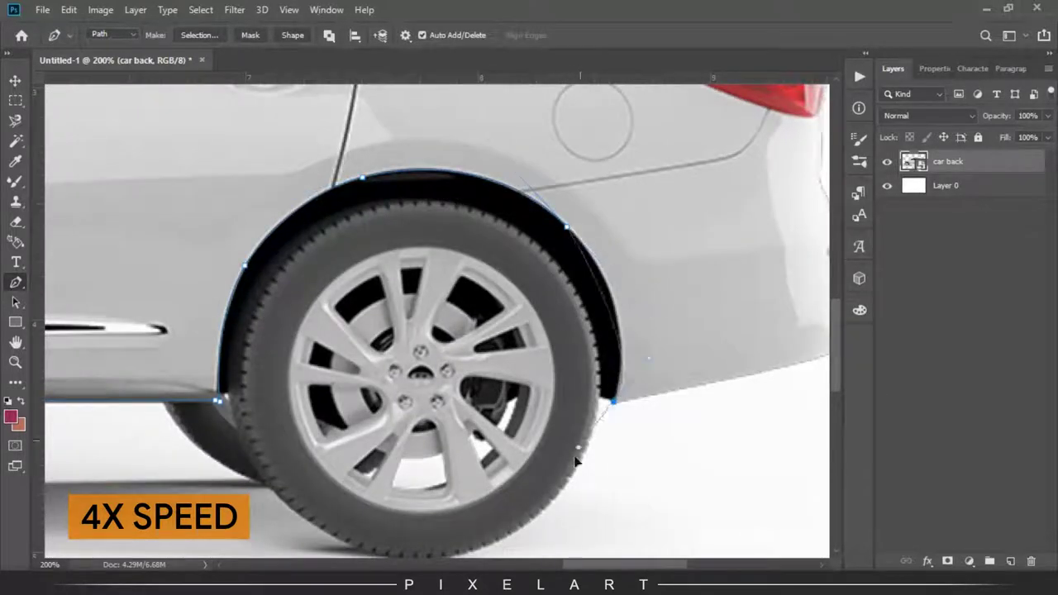
drag(817, 366, 610, 366)
click(607, 359)
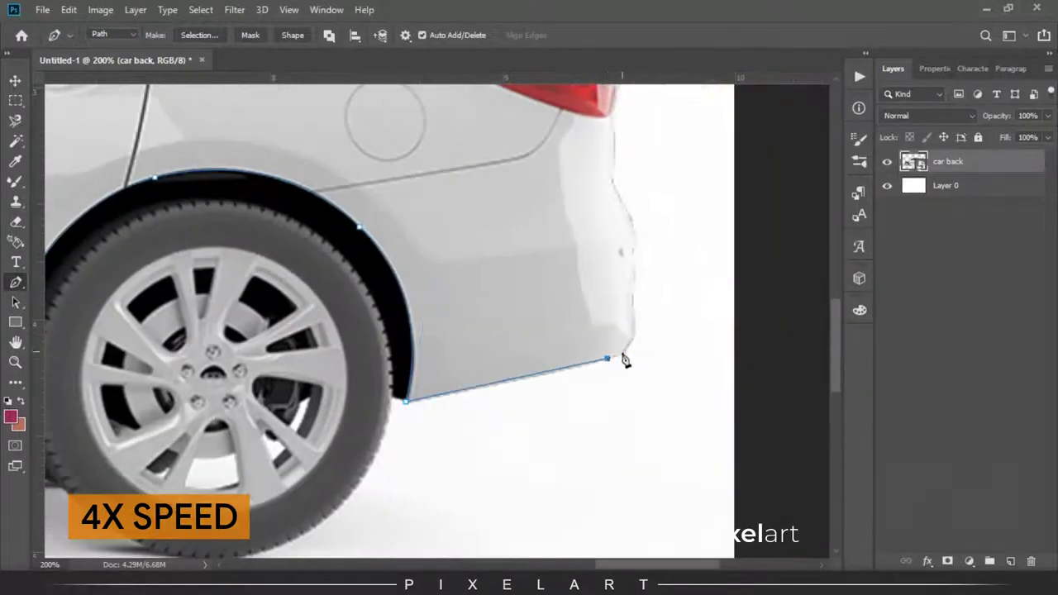
Continue the path up the rear bumper and around the tail light's lower, inner and top edges
drag(645, 291, 606, 328)
click(593, 257)
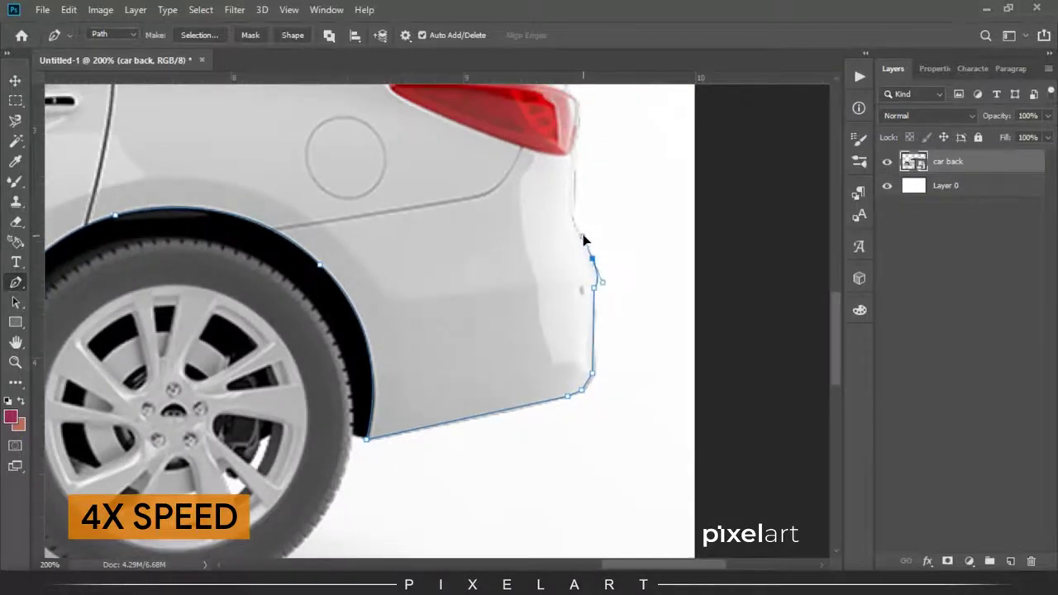
click(573, 219)
scroll(578, 229, up, 5)
click(567, 281)
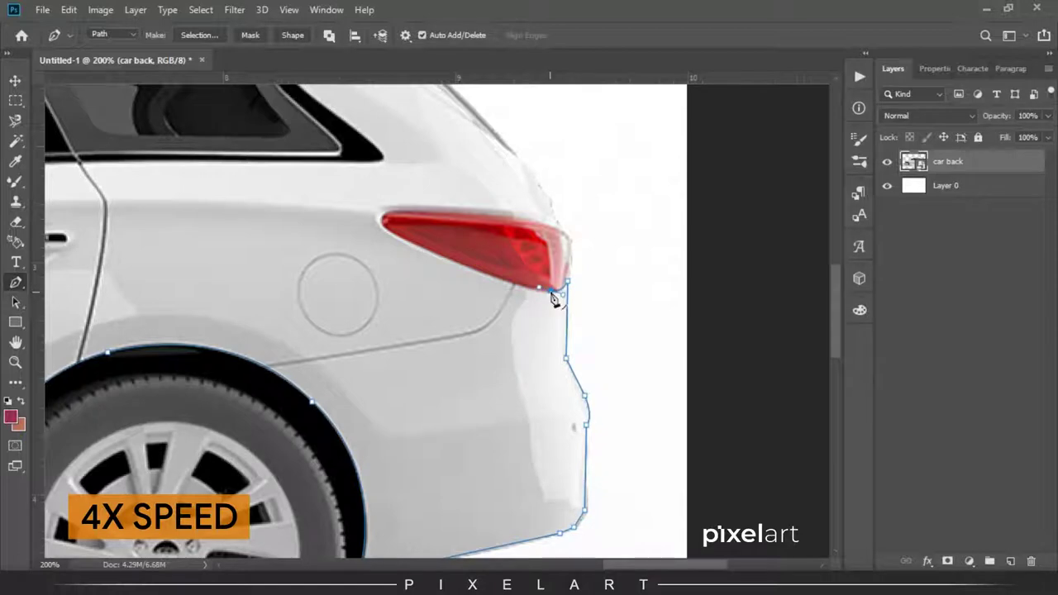
click(506, 284)
click(432, 254)
click(515, 219)
Curve the path around the tail light corner, up the rear hatch and along the spoiler
drag(564, 234, 571, 247)
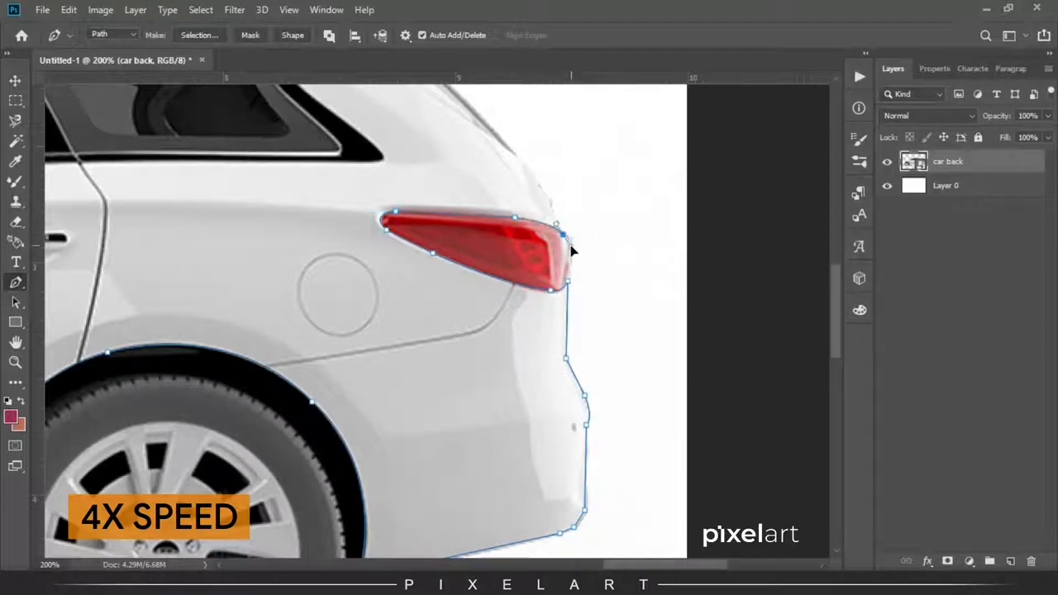
drag(552, 208, 638, 346)
click(634, 339)
click(603, 296)
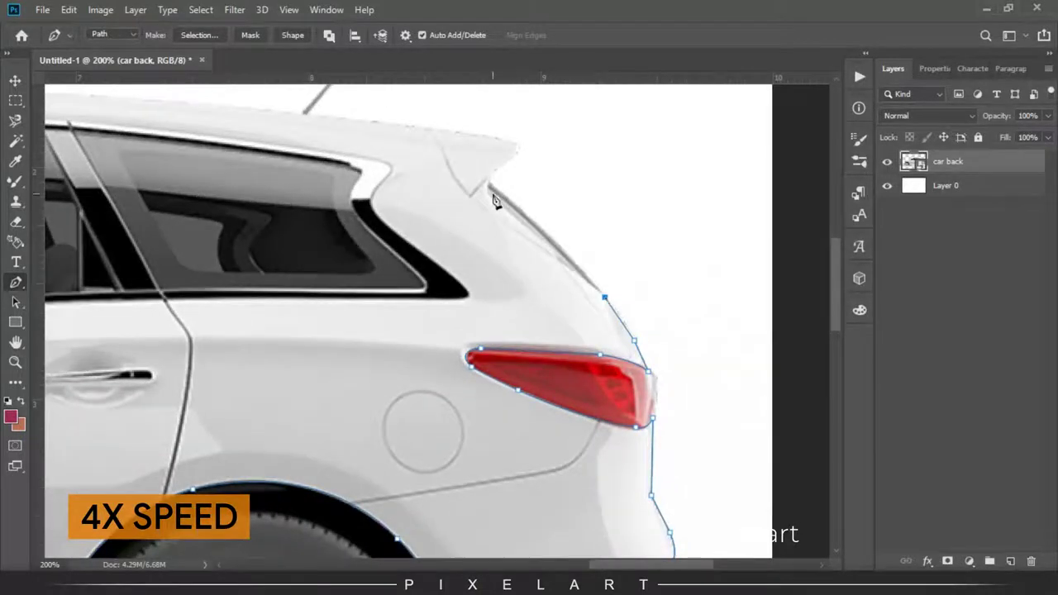
drag(490, 186, 516, 200)
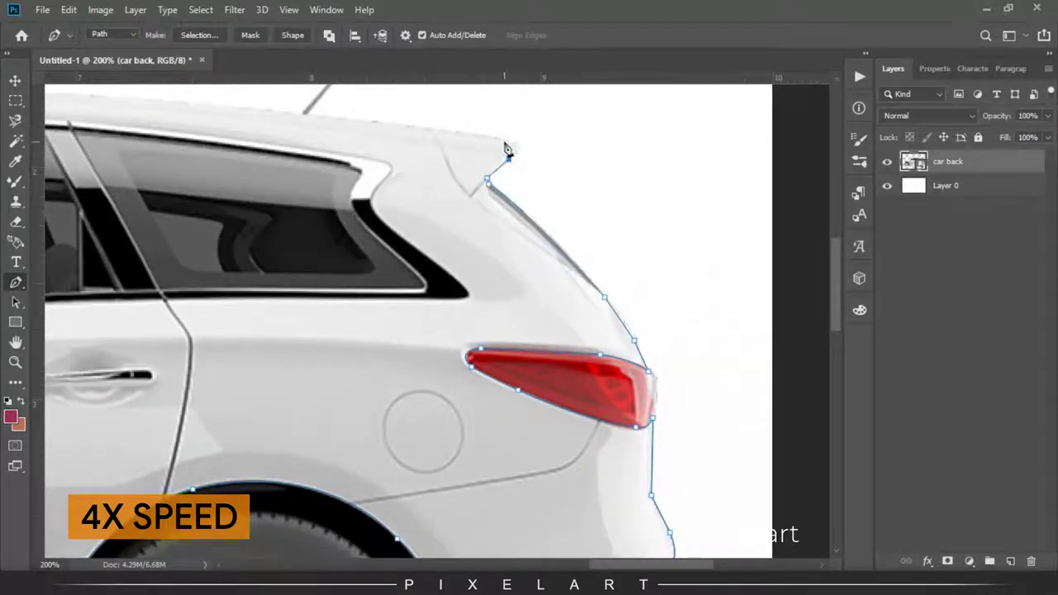
drag(480, 141, 673, 229)
click(503, 219)
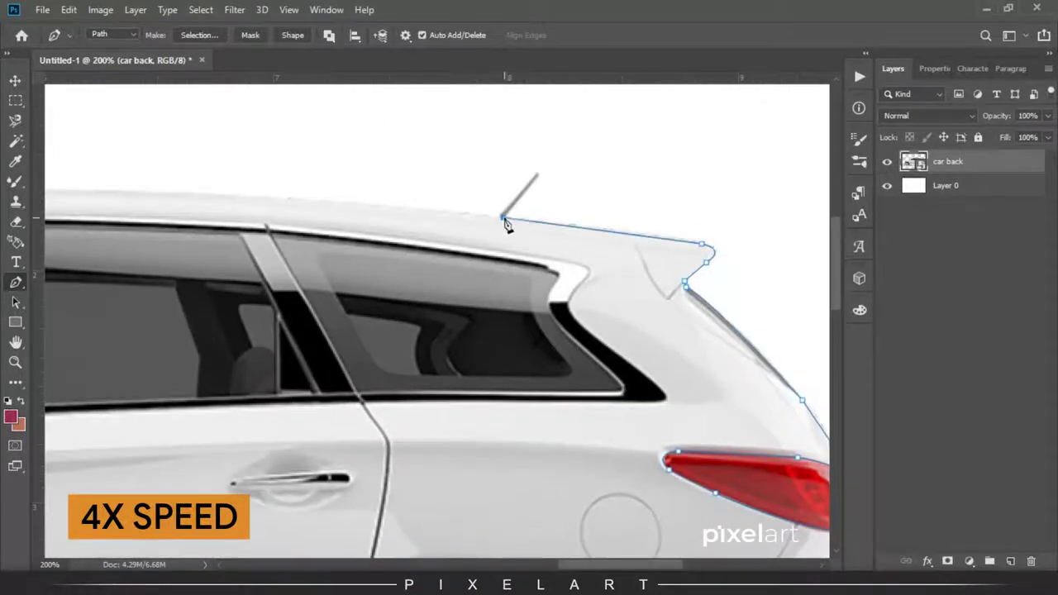
drag(538, 180, 534, 173)
Extend the path along the roofline and curve it down to the windscreen, redoing one misplaced anchor
drag(463, 207, 681, 208)
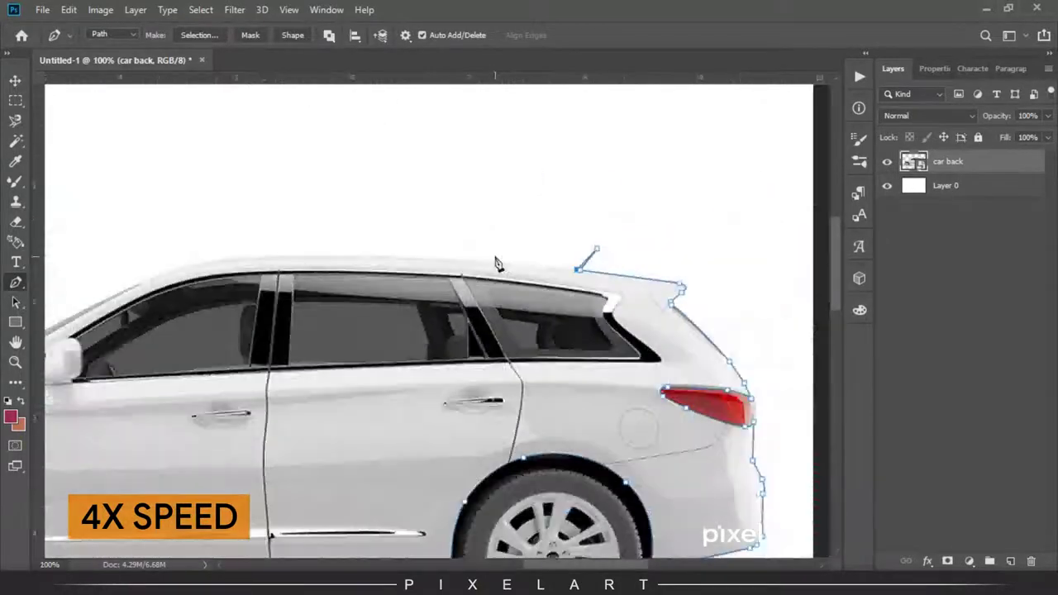
click(472, 198)
mouse_move(135, 207)
mouse_down()
mouse_move(326, 207)
mouse_move(226, 213)
mouse_up()
drag(330, 208, 523, 201)
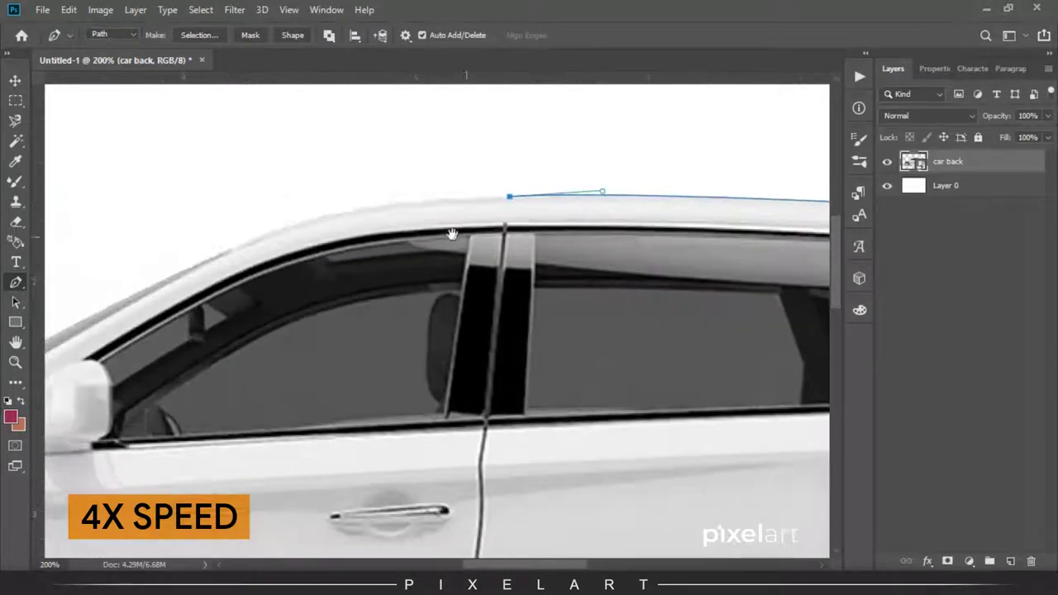
click(362, 207)
drag(364, 214, 303, 219)
drag(265, 286, 568, 243)
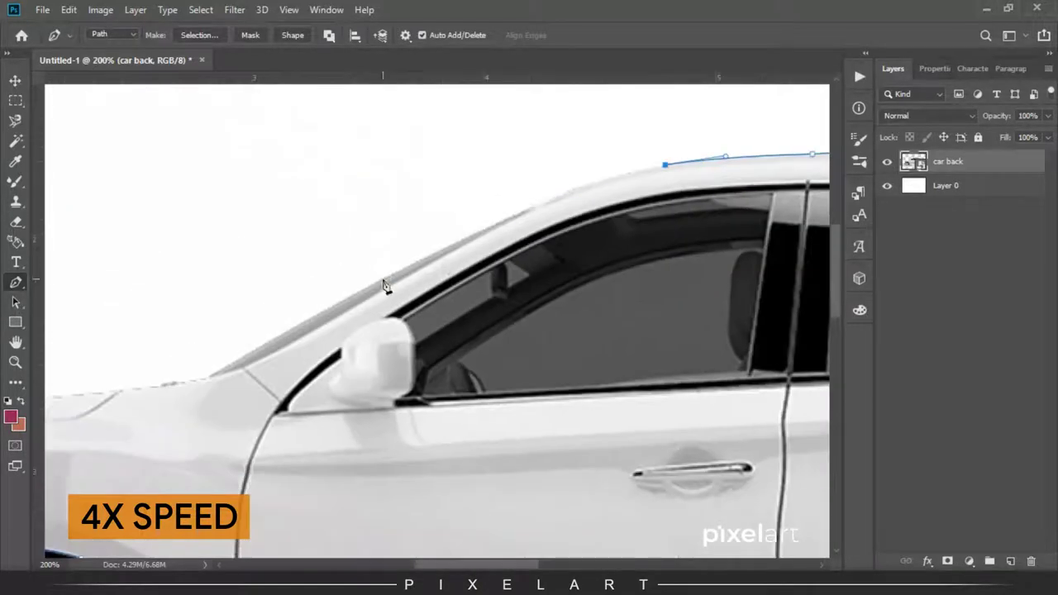
drag(381, 279, 296, 345)
key(ctrl+z)
drag(527, 208, 478, 238)
Trace the bonnet, headlight and front bumper, closing the path at the front wheel arch
click(329, 313)
drag(224, 379, 374, 325)
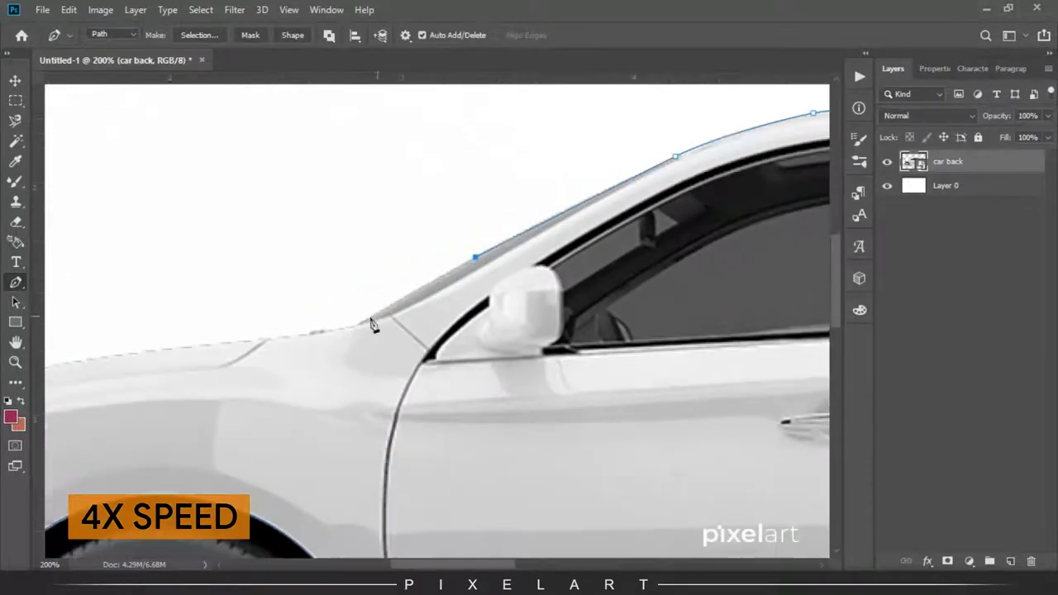
click(355, 328)
mouse_move(257, 346)
mouse_down()
mouse_move(581, 243)
mouse_move(567, 238)
mouse_up()
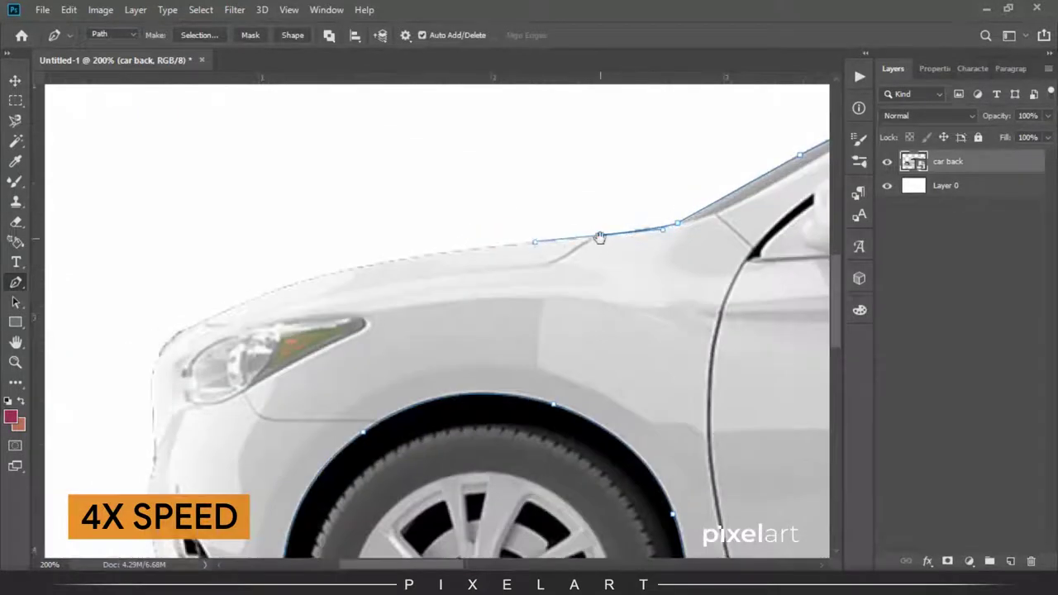
click(377, 262)
mouse_move(200, 322)
mouse_down()
mouse_move(119, 369)
mouse_move(154, 442)
mouse_move(249, 221)
mouse_up()
alt+click(200, 321)
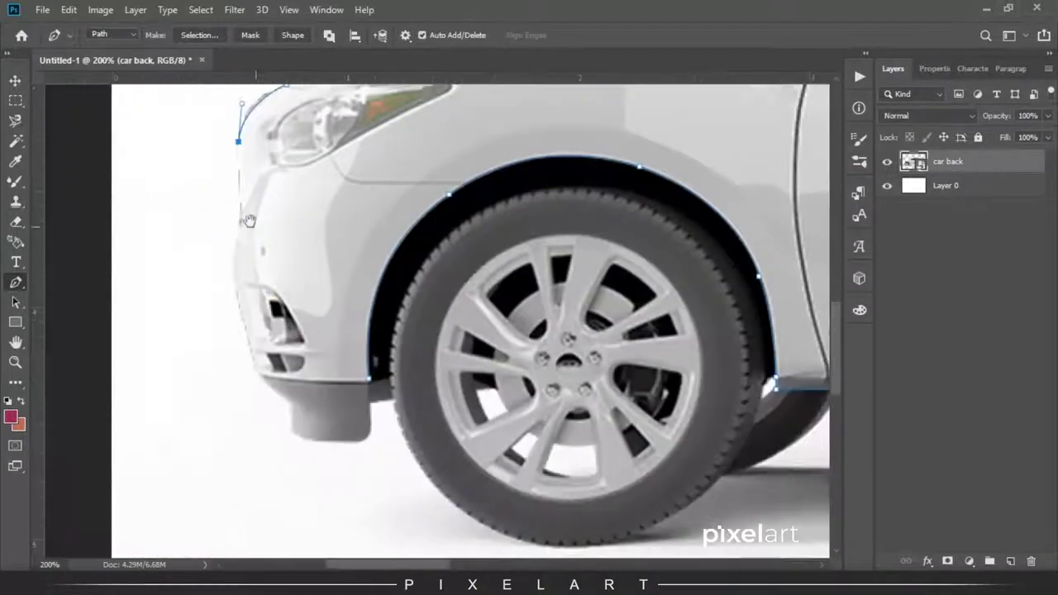
click(239, 221)
click(238, 307)
click(258, 373)
drag(368, 379, 393, 358)
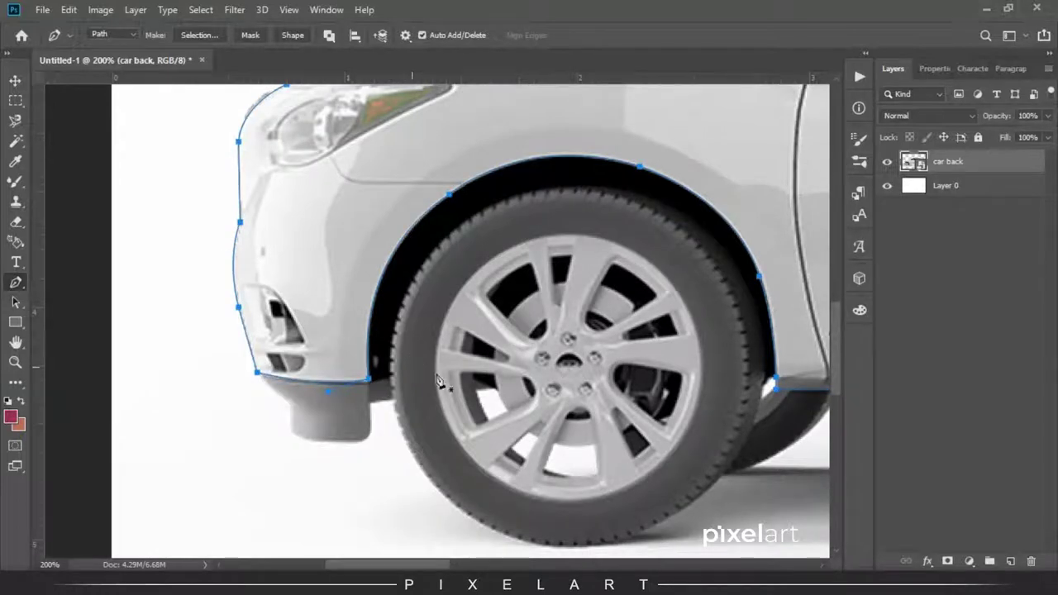
Load the body path as a selection and fill it with #b86b57 on a new Layer 1
key(ctrl+Return)
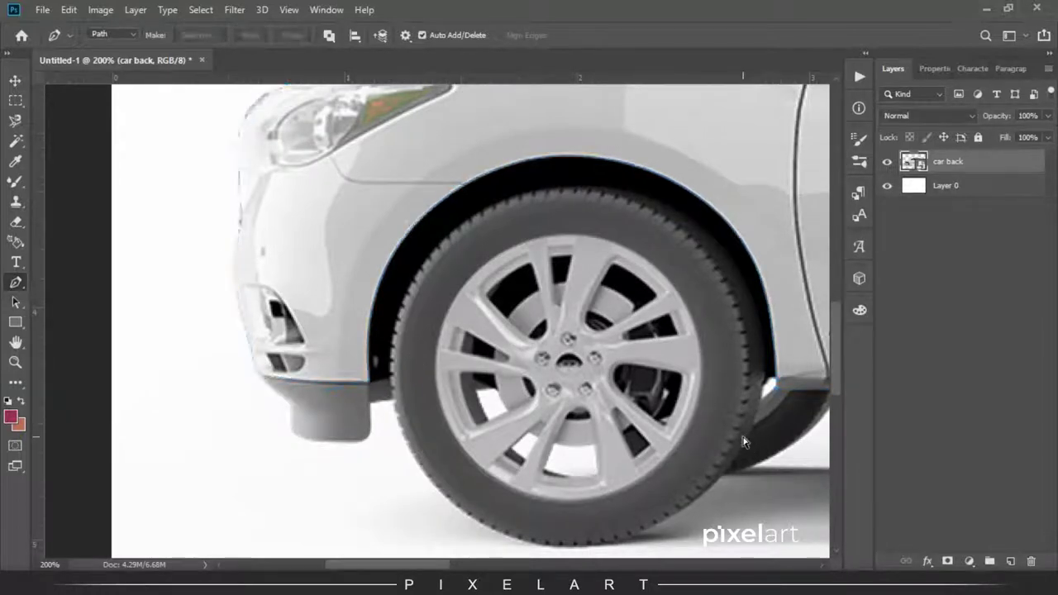
key(ctrl+minus)
key(ctrl+minus)
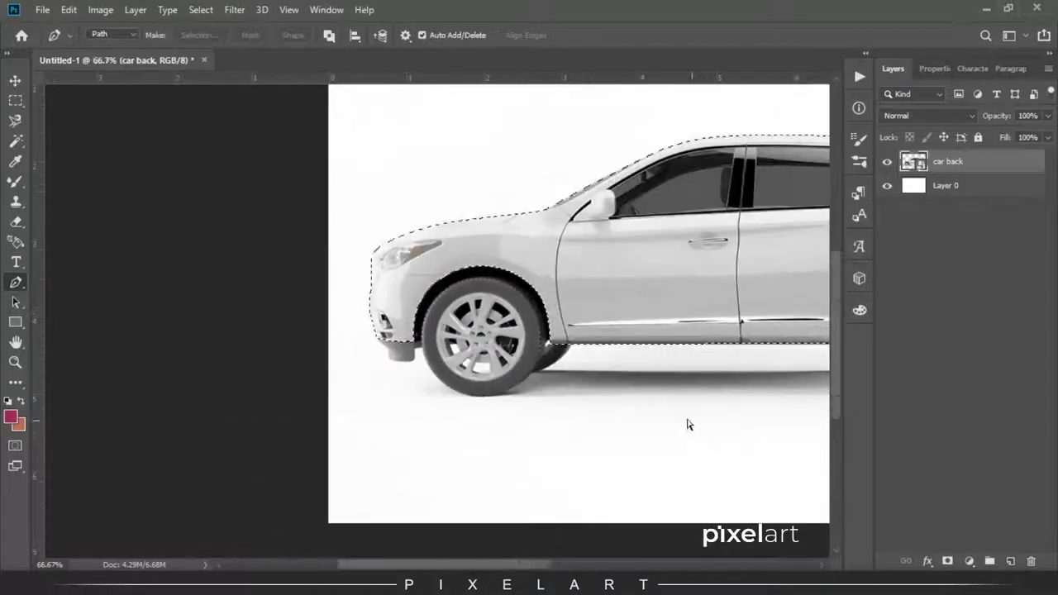
key(ctrl+minus)
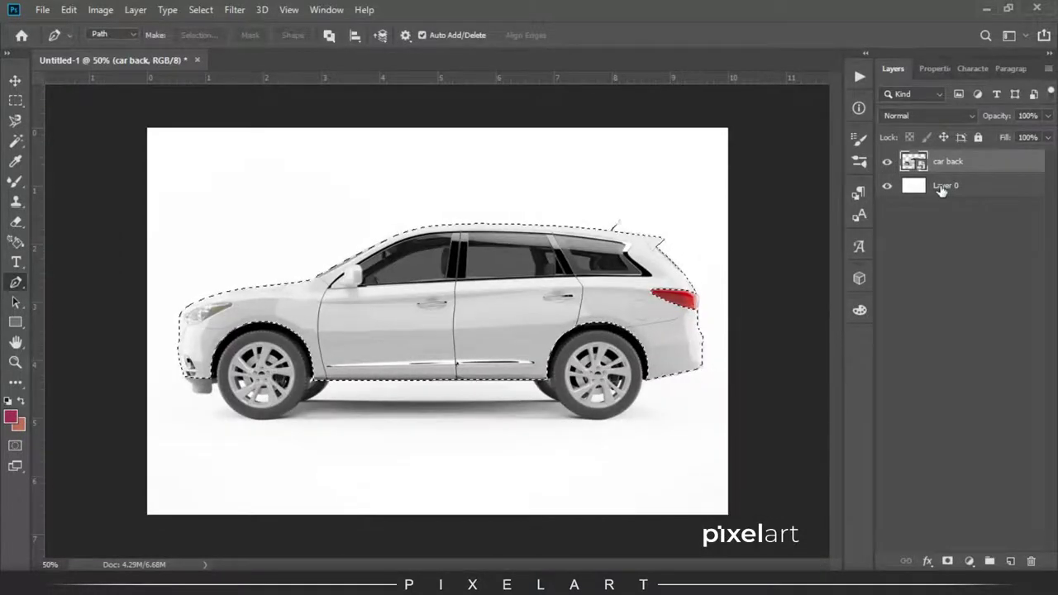
click(1010, 562)
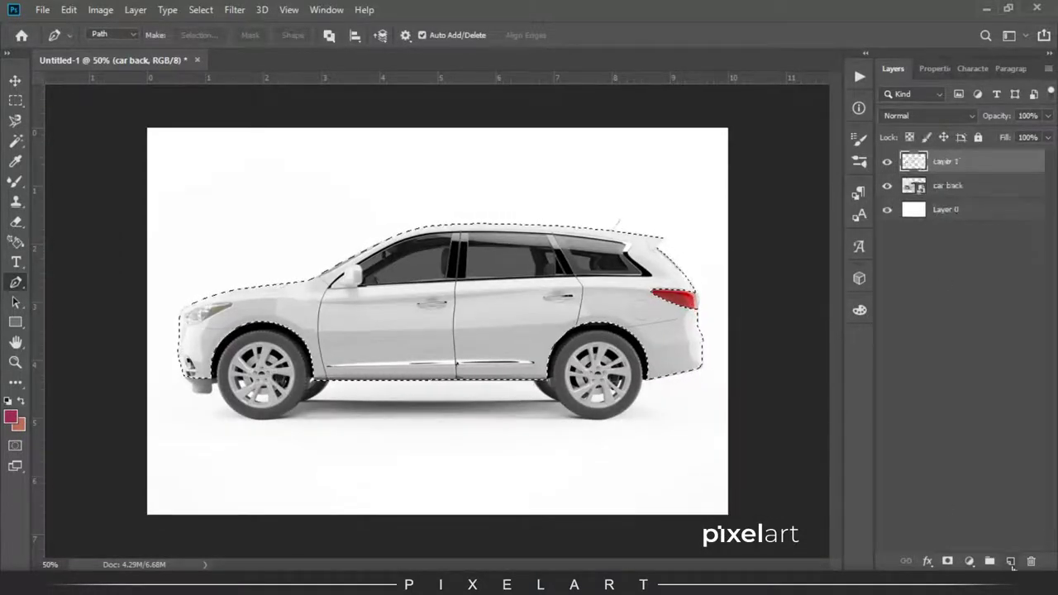
click(18, 425)
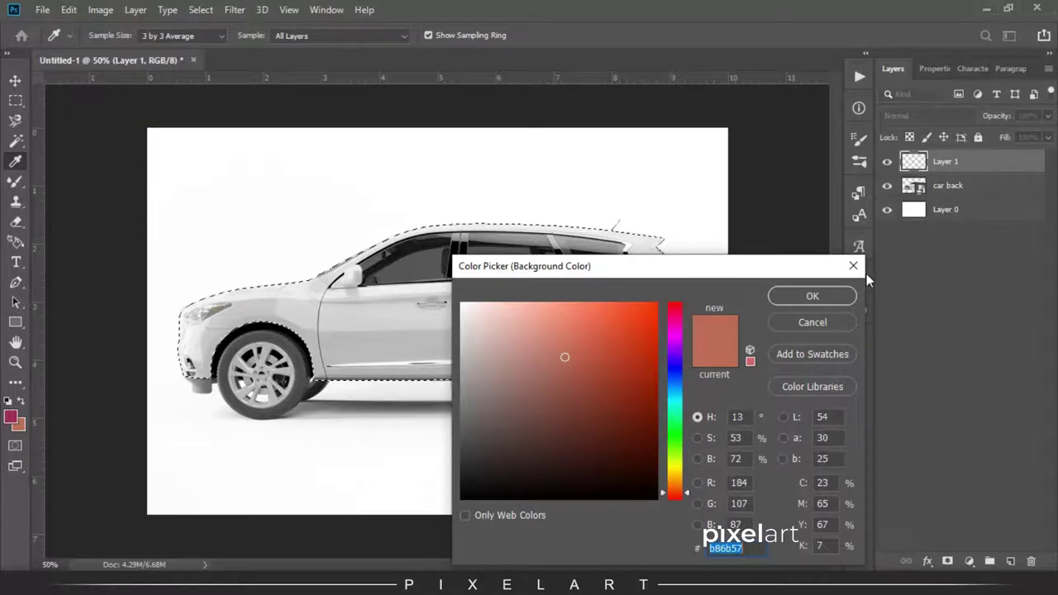
key(p)
click(812, 296)
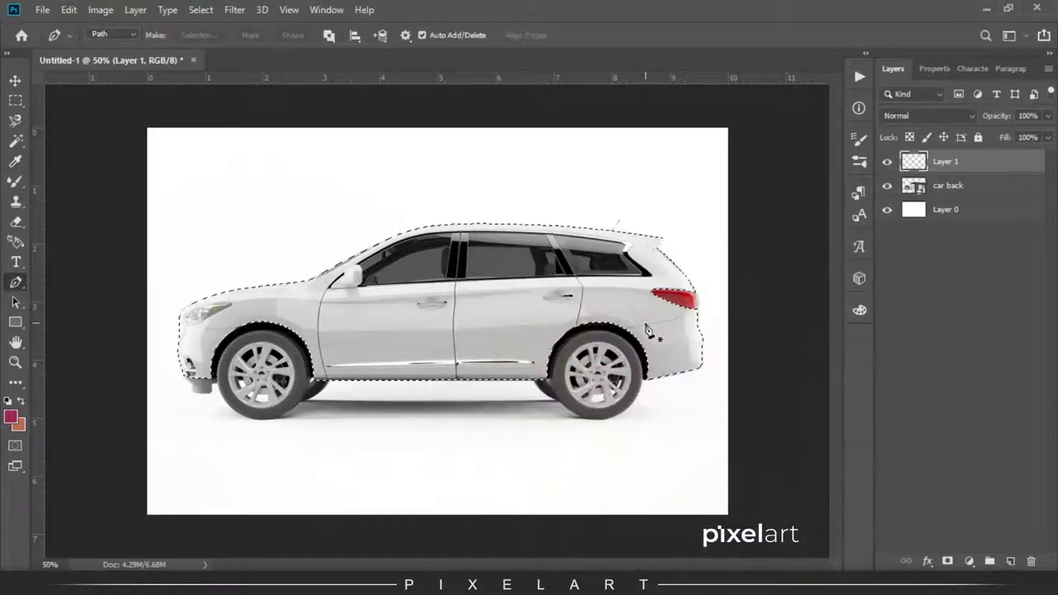
key(ctrl+BackSpace)
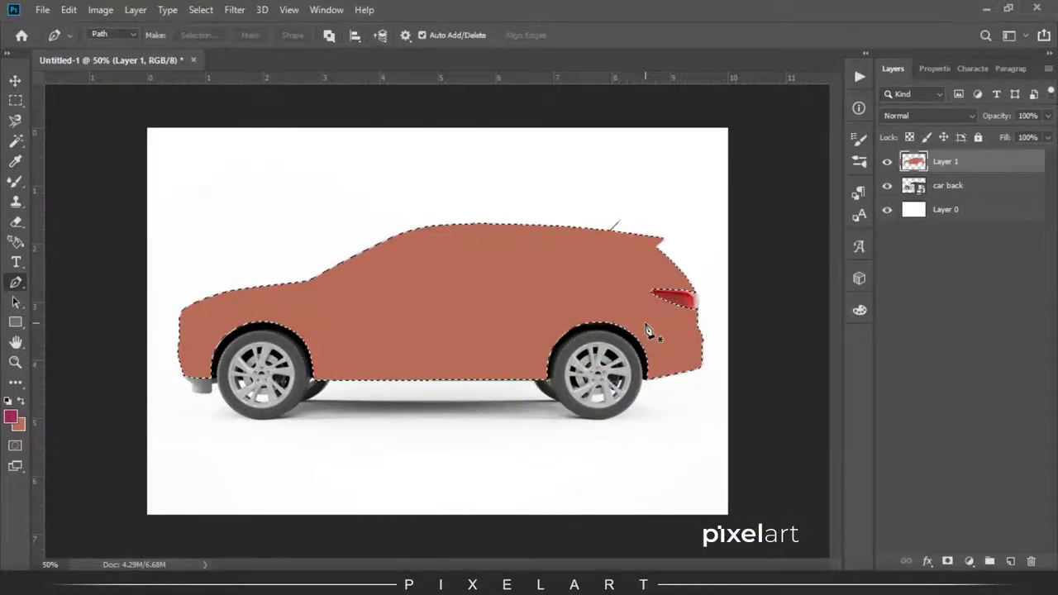
key(v)
key(ctrl+d)
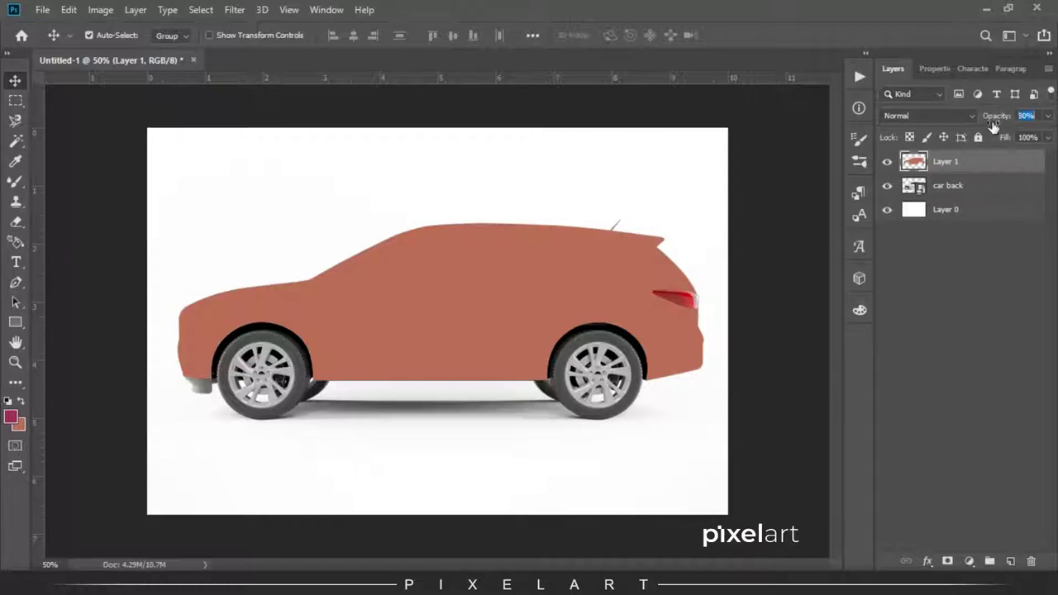
Set Layer 1's opacity to 36% and zoom in on the front door and window
drag(1007, 122, 963, 138)
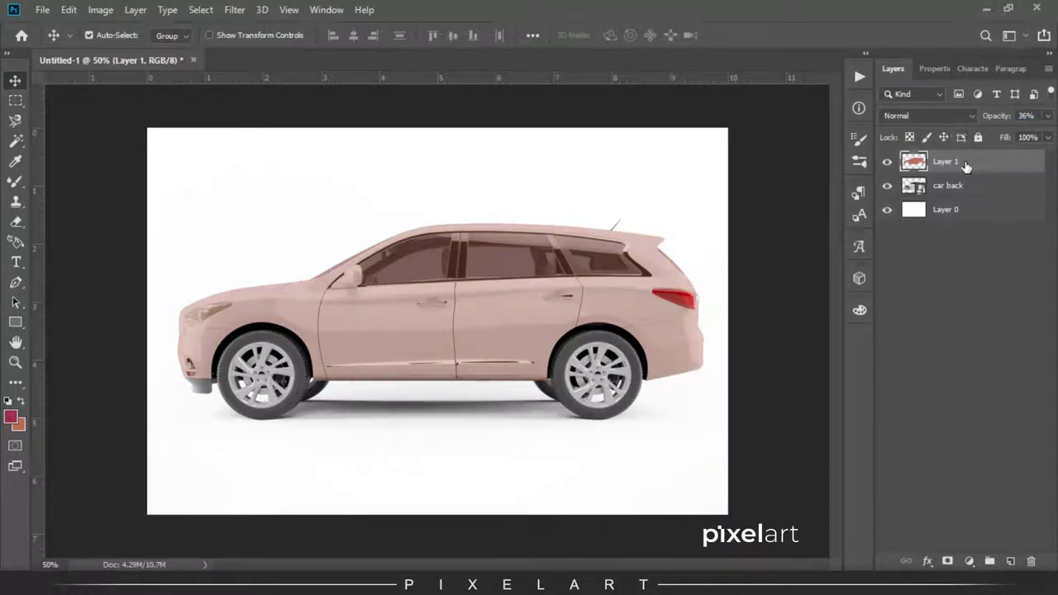
key(ctrl+plus)
key(ctrl+plus)
key(ctrl+plus)
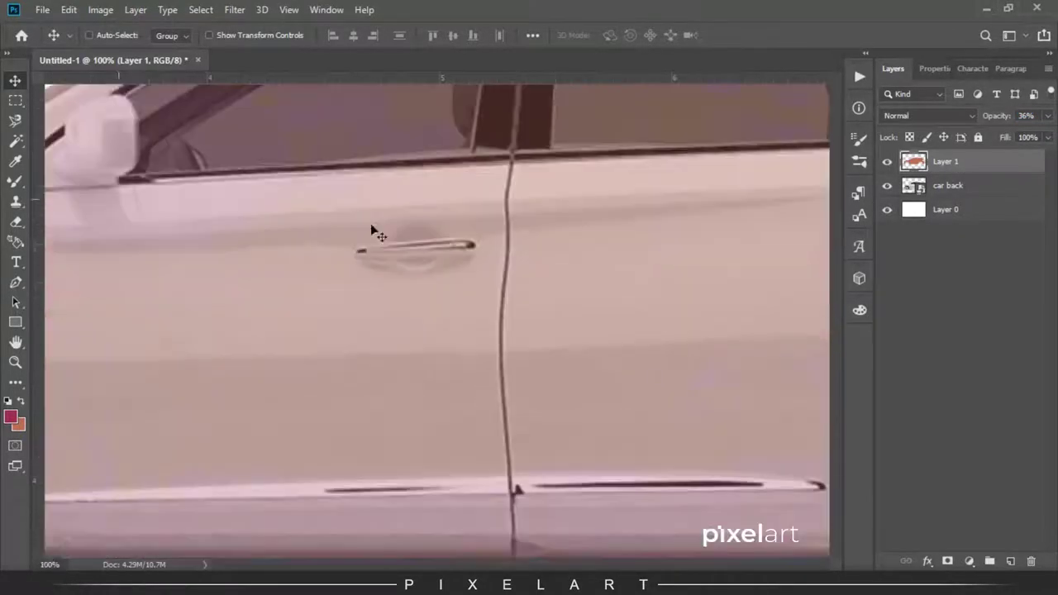
drag(314, 239, 406, 351)
drag(395, 263, 379, 312)
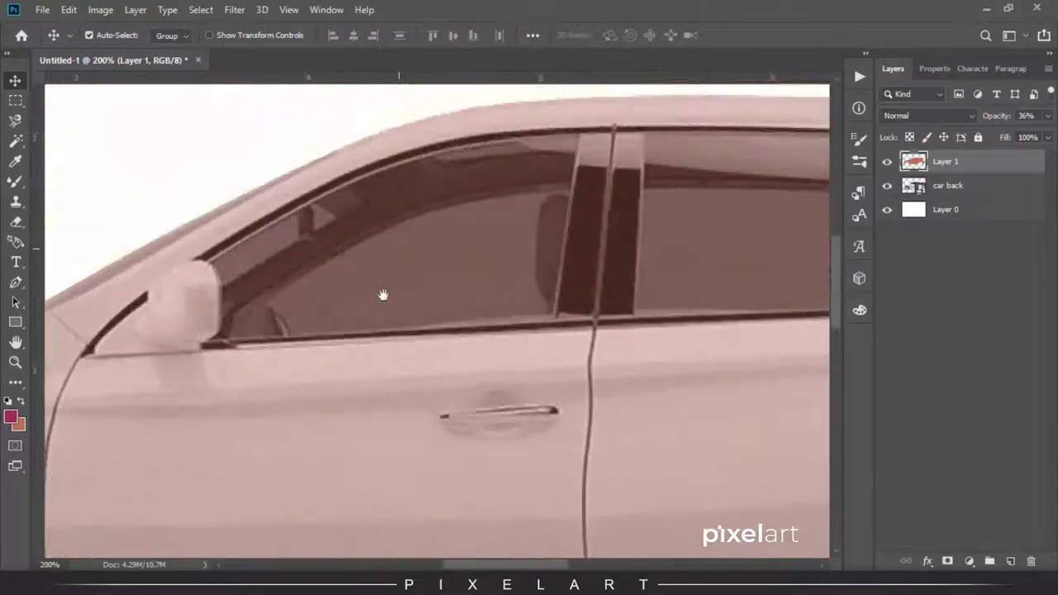
Start a Pen path at the front window corner and trace the windows' top edge to the rear corner
key(ctrl+plus)
click(15, 282)
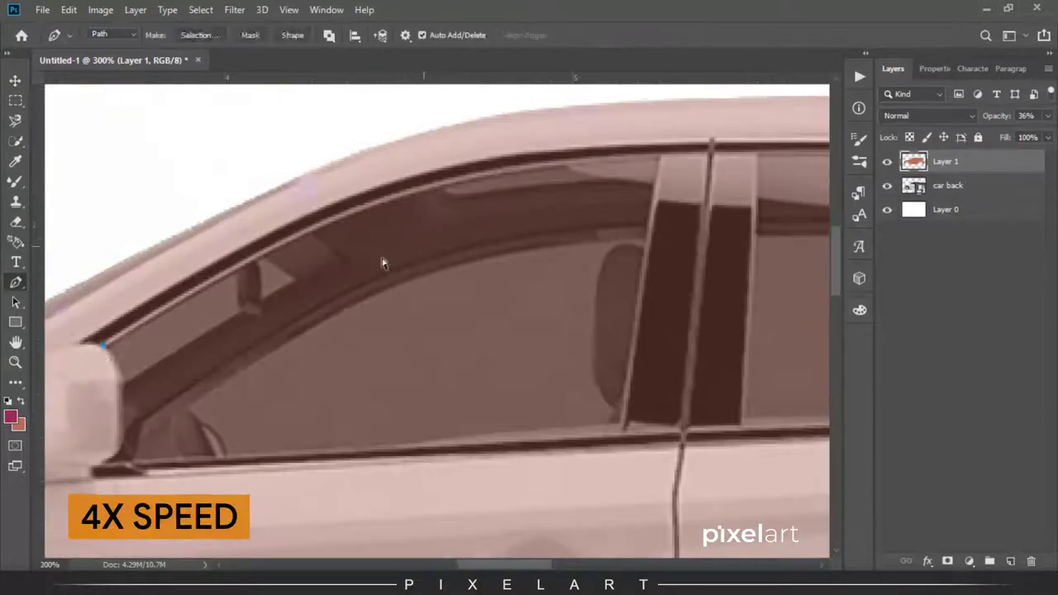
click(80, 340)
drag(321, 207, 374, 184)
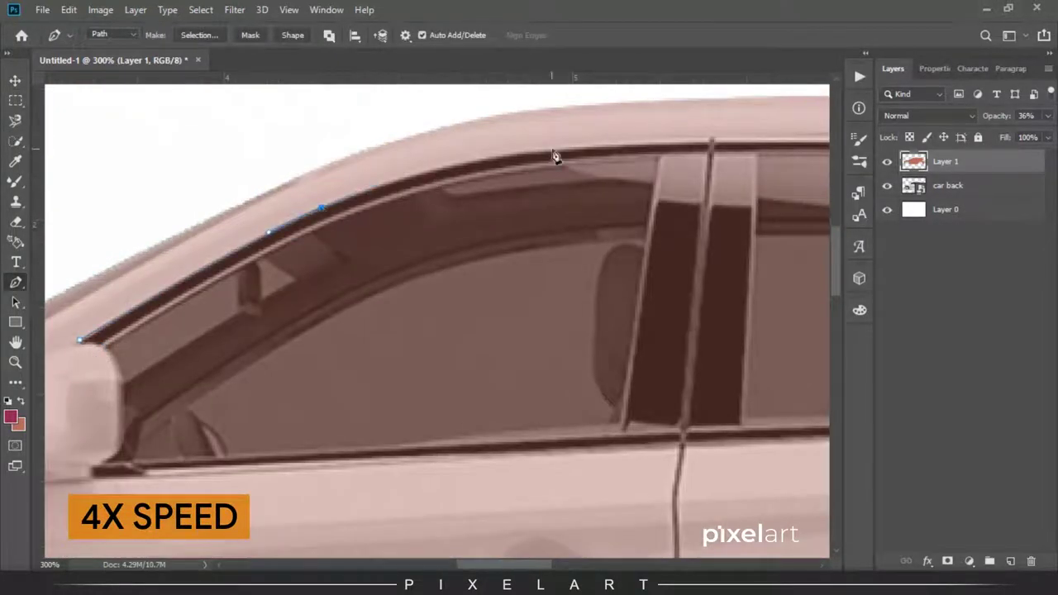
mouse_move(513, 154)
mouse_down()
mouse_move(585, 147)
mouse_move(785, 184)
mouse_up()
scroll(218, 199, right, 5)
scroll(736, 175, right, 2)
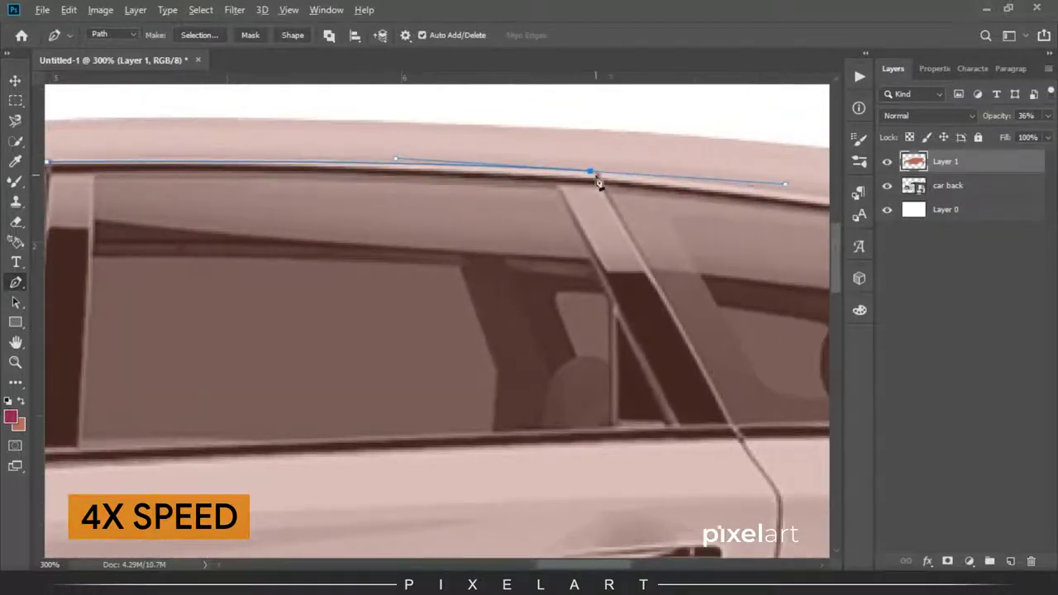
scroll(598, 182, right, 4)
click(643, 217)
click(701, 226)
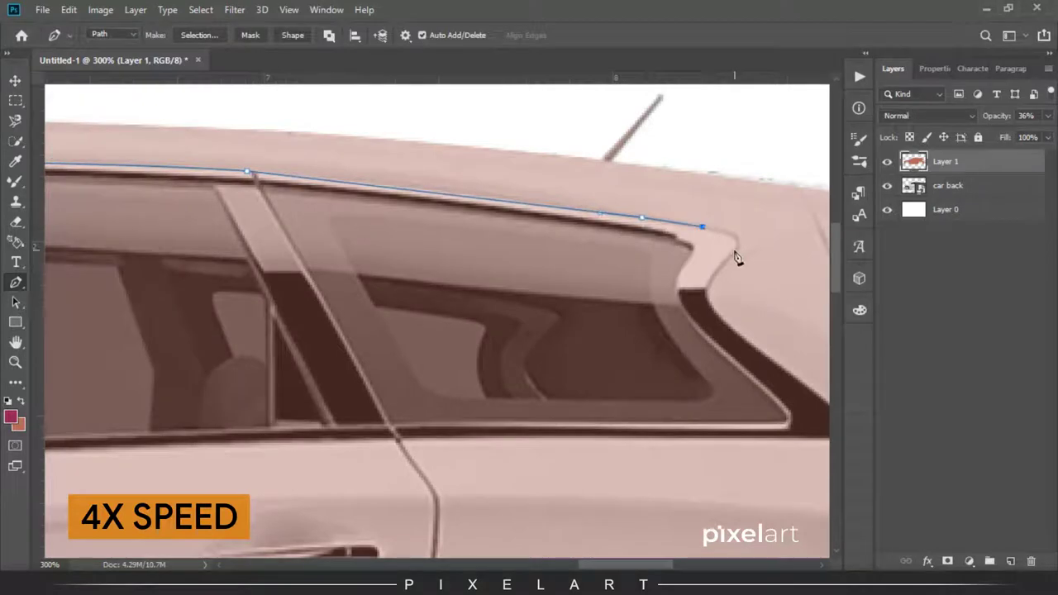
drag(731, 254, 702, 281)
drag(727, 324, 760, 354)
Trace the windows' lower edge and front pillar to close the window outline
scroll(719, 322, down, 1)
scroll(719, 322, right, 2)
mouse_move(616, 291)
mouse_down()
mouse_move(689, 339)
mouse_move(633, 312)
mouse_move(584, 325)
mouse_up()
mouse_move(201, 336)
mouse_down()
mouse_move(601, 284)
mouse_move(234, 290)
mouse_up()
click(143, 290)
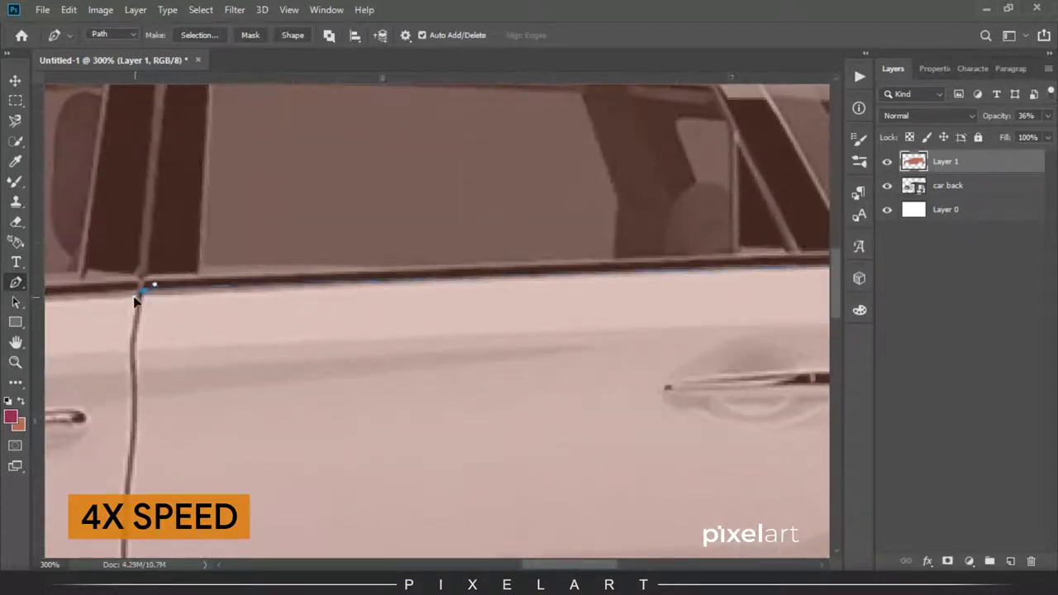
drag(148, 293, 633, 319)
click(179, 322)
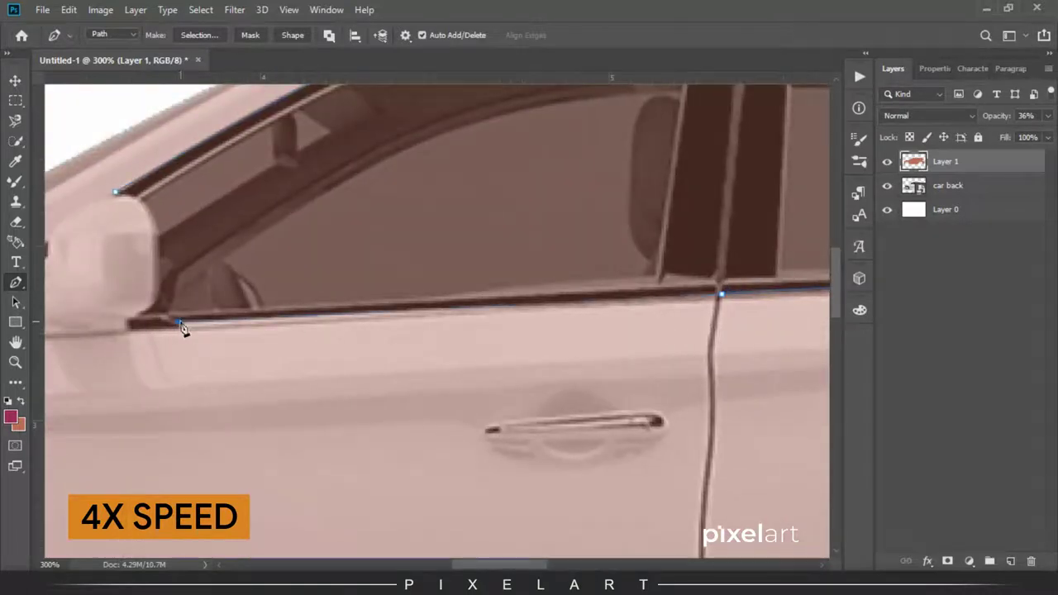
click(157, 289)
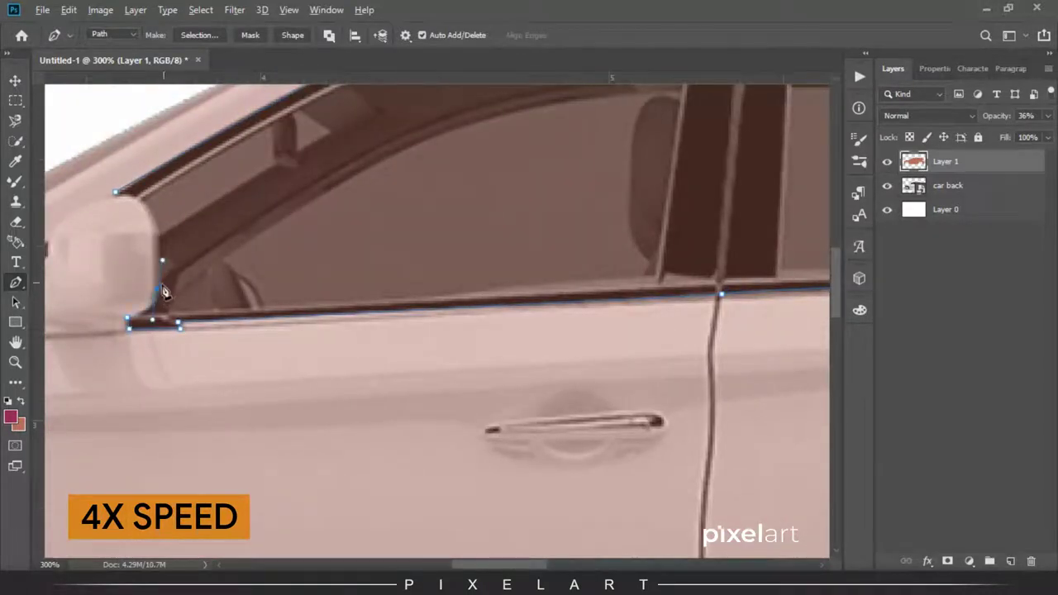
click(159, 225)
key(ctrl+minus)
key(ctrl+minus)
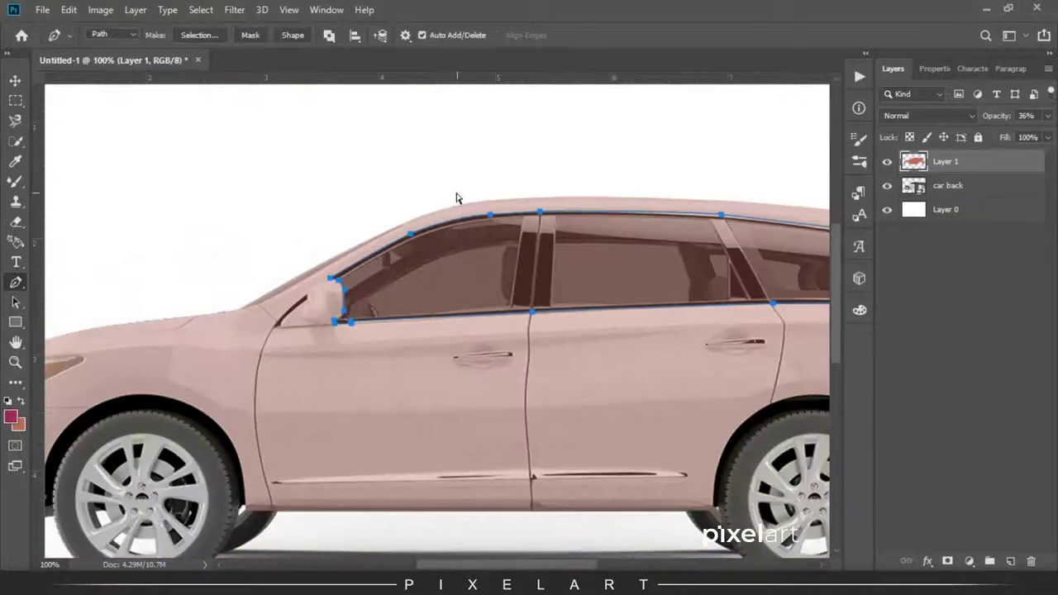
Select the window path, restore Layer 1 to 100% opacity, and delete the window area
key(ctrl+Return)
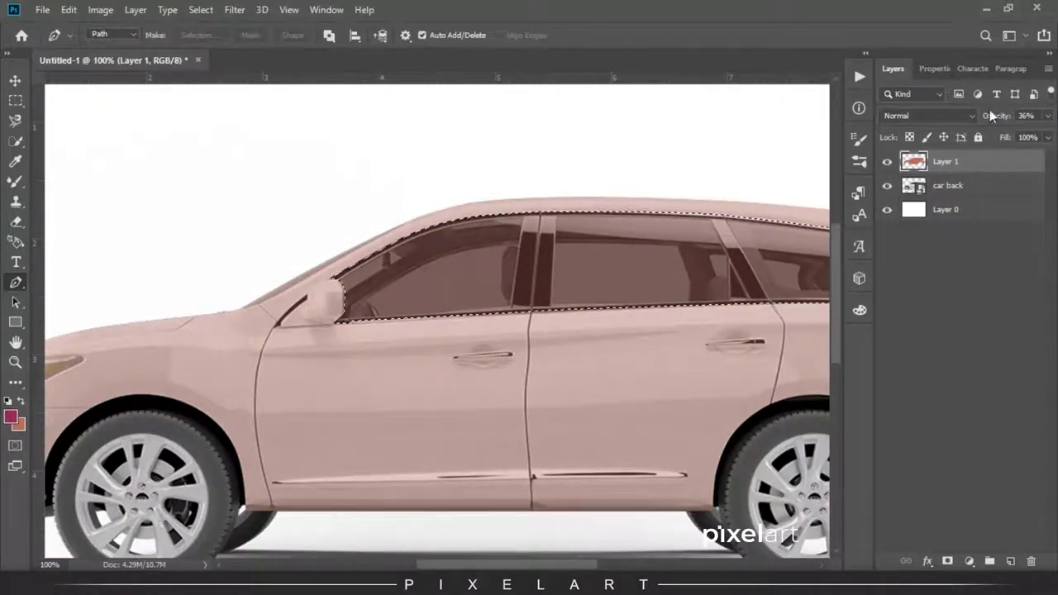
drag(991, 120, 1046, 124)
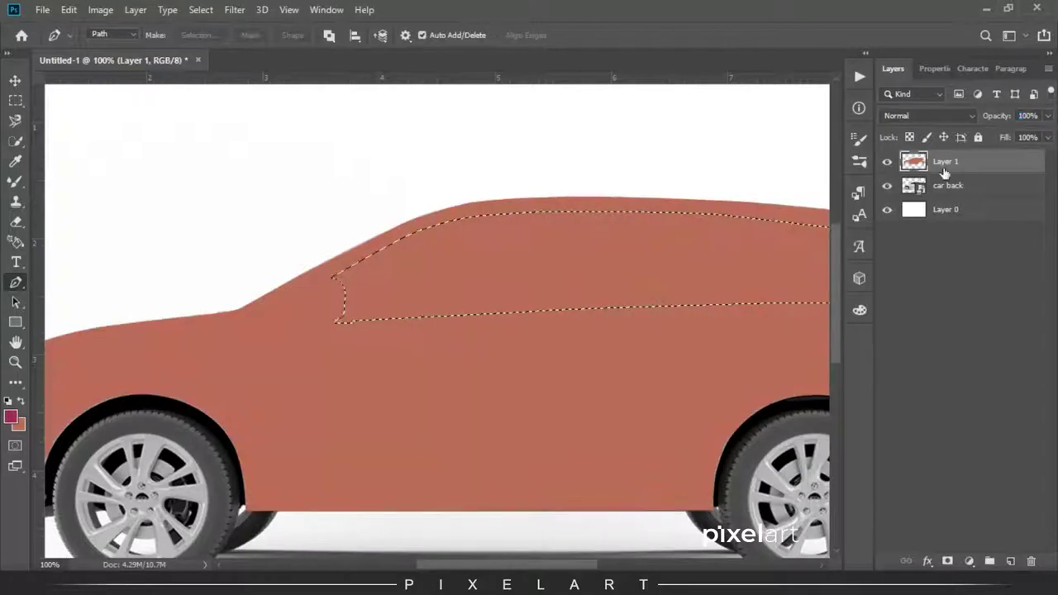
key(Delete)
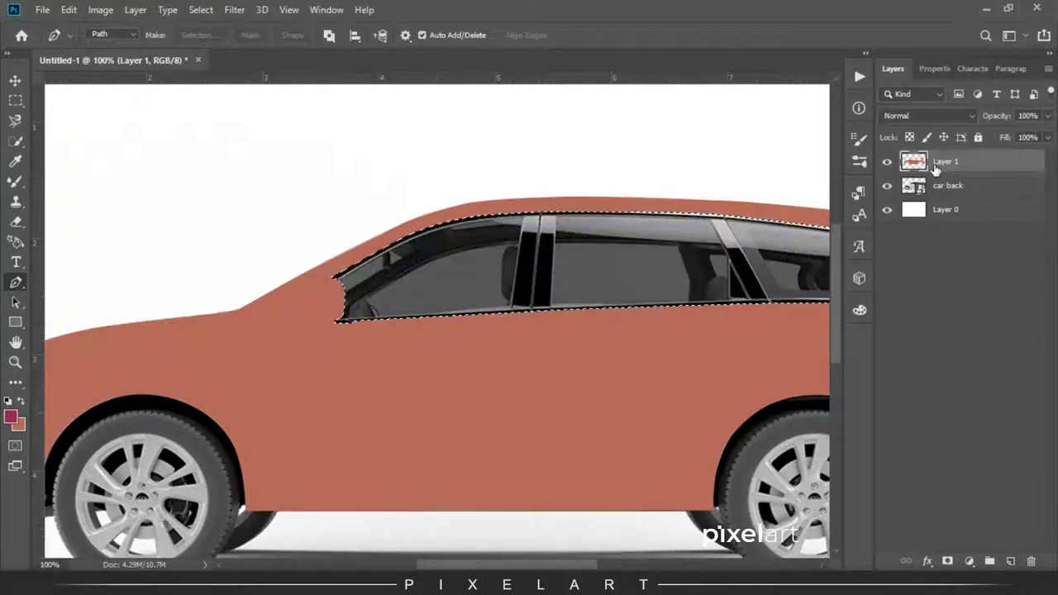
key(ctrl+d)
Switch Layer 1's blend mode to Linear Burn so the car's shading shows through
key(v)
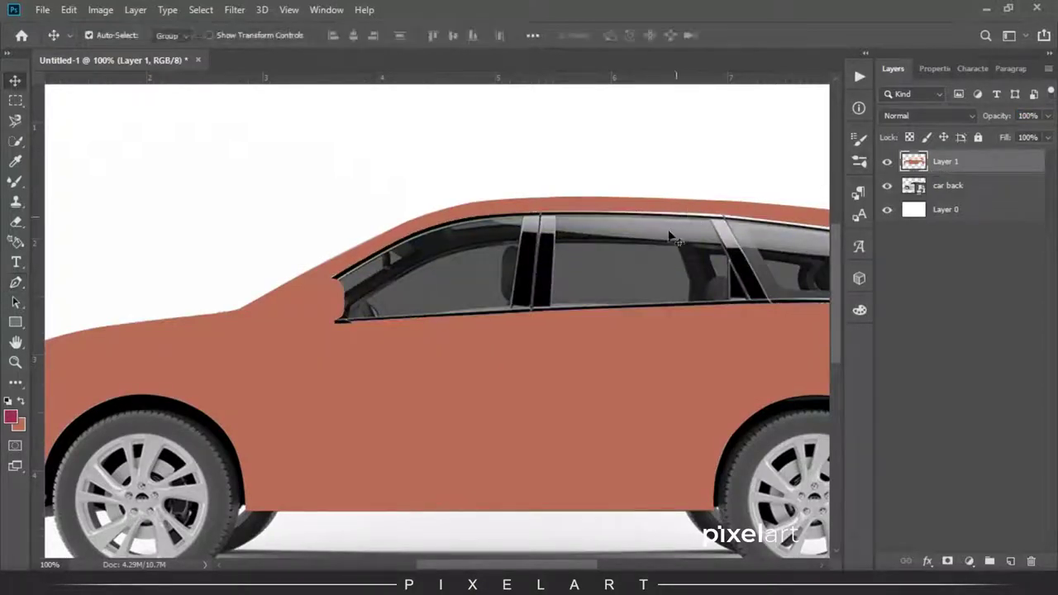
mouse_move(600, 345)
mouse_down()
mouse_move(455, 240)
mouse_move(277, 223)
mouse_move(507, 286)
mouse_up()
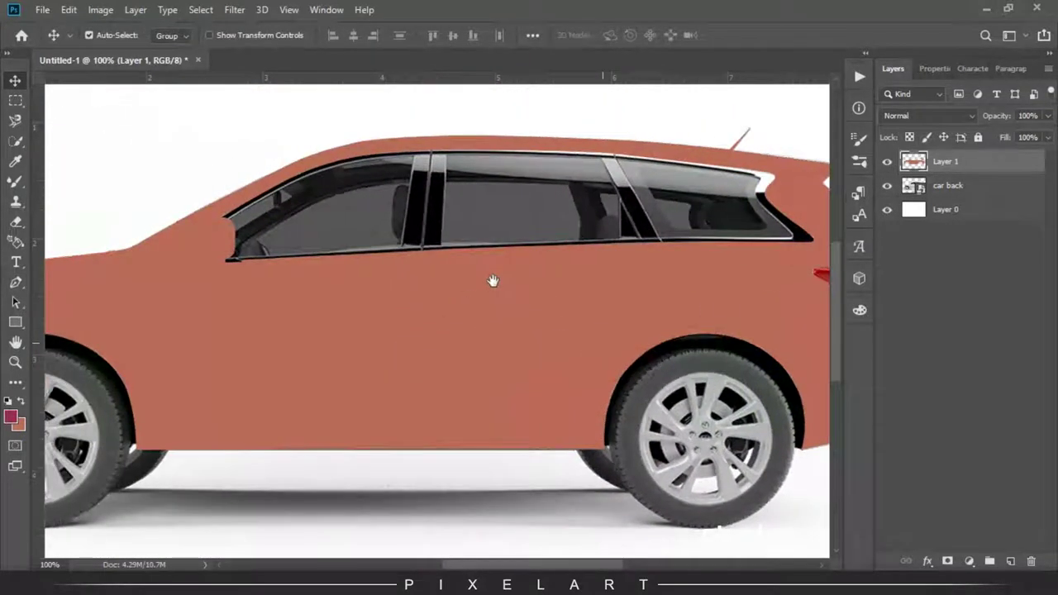
click(944, 115)
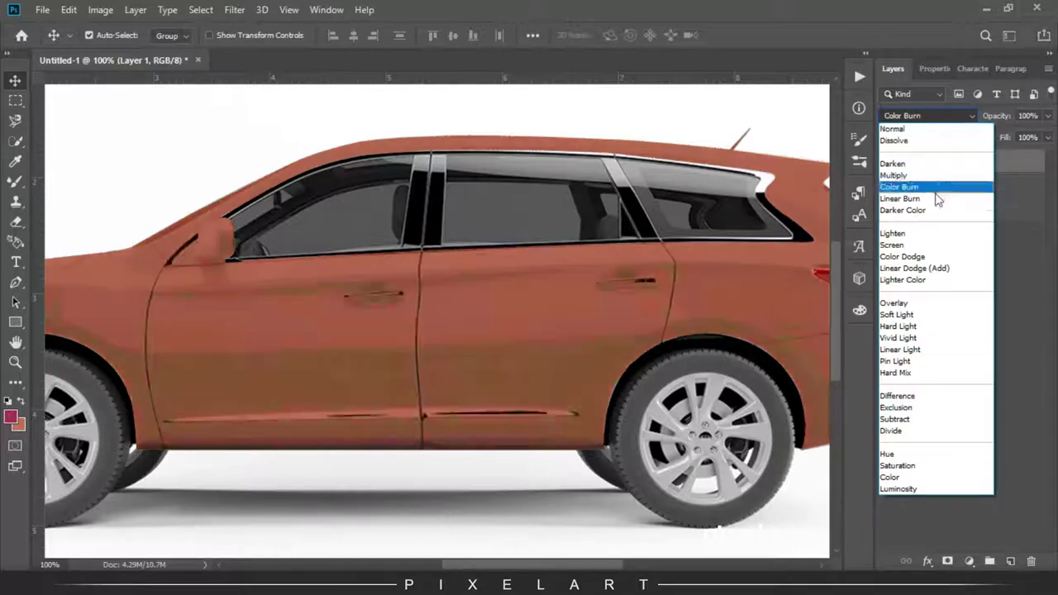
click(900, 198)
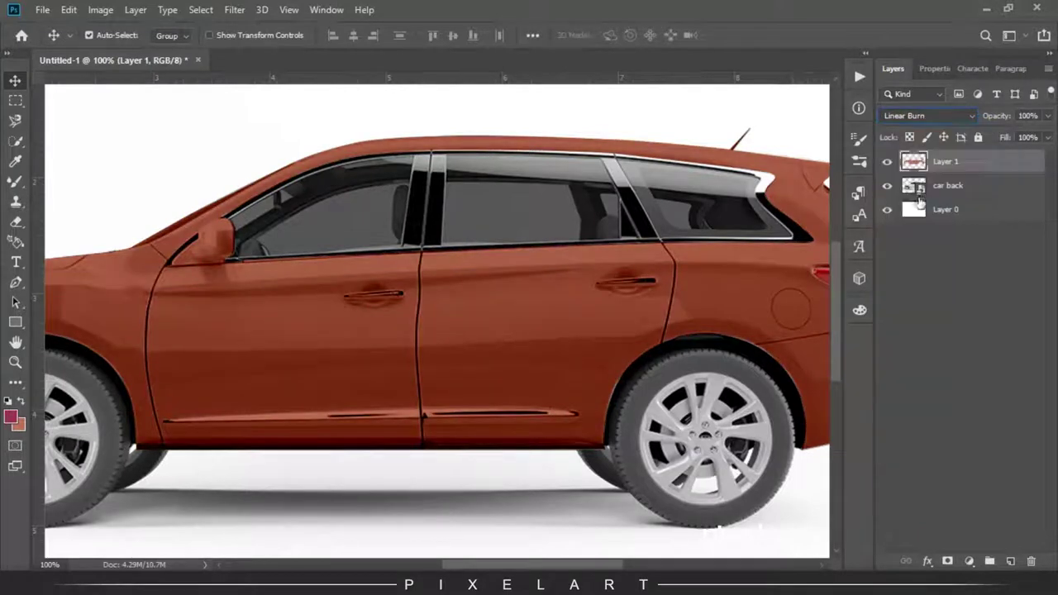
click(15, 100)
click(15, 80)
mouse_move(456, 274)
mouse_down()
mouse_move(405, 245)
mouse_move(674, 242)
mouse_move(551, 208)
mouse_move(691, 215)
mouse_up()
Trace the headlight with the Pen tool and delete that area from Layer 1's brown fill
click(946, 196)
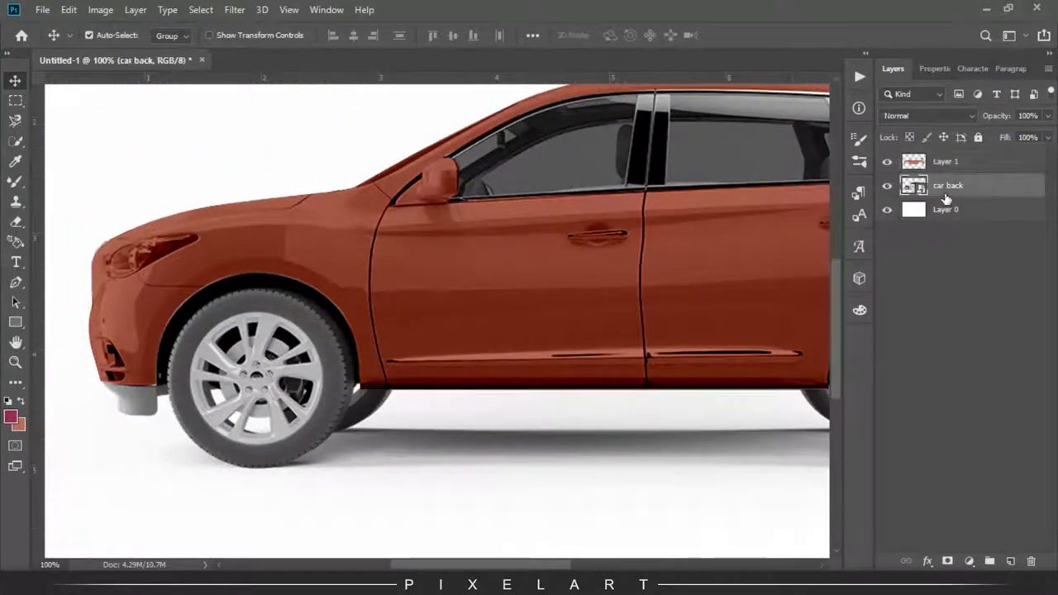
click(945, 165)
scroll(623, 141, up, 3)
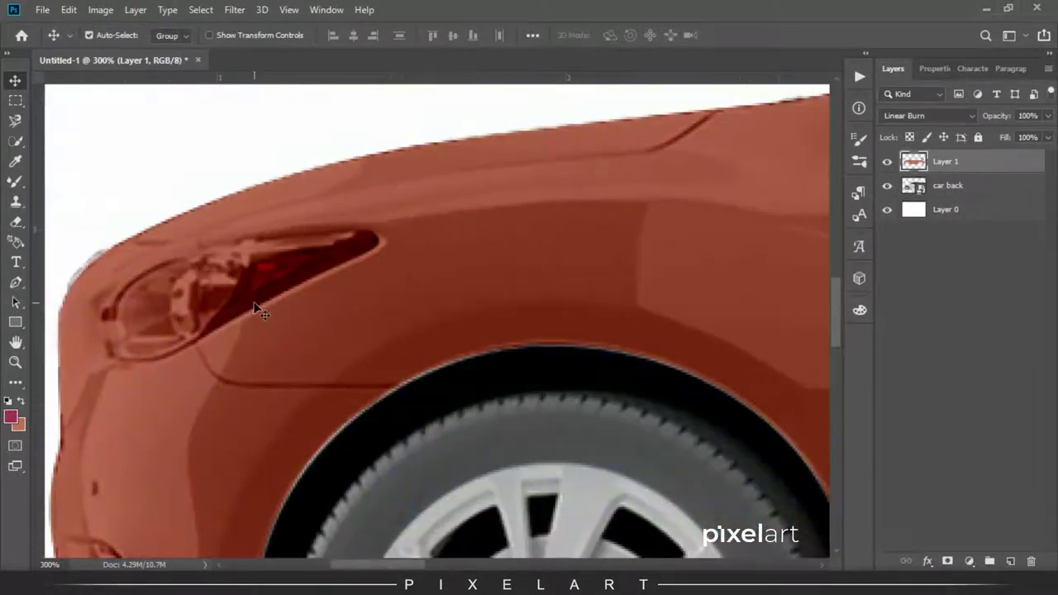
key(p)
click(123, 360)
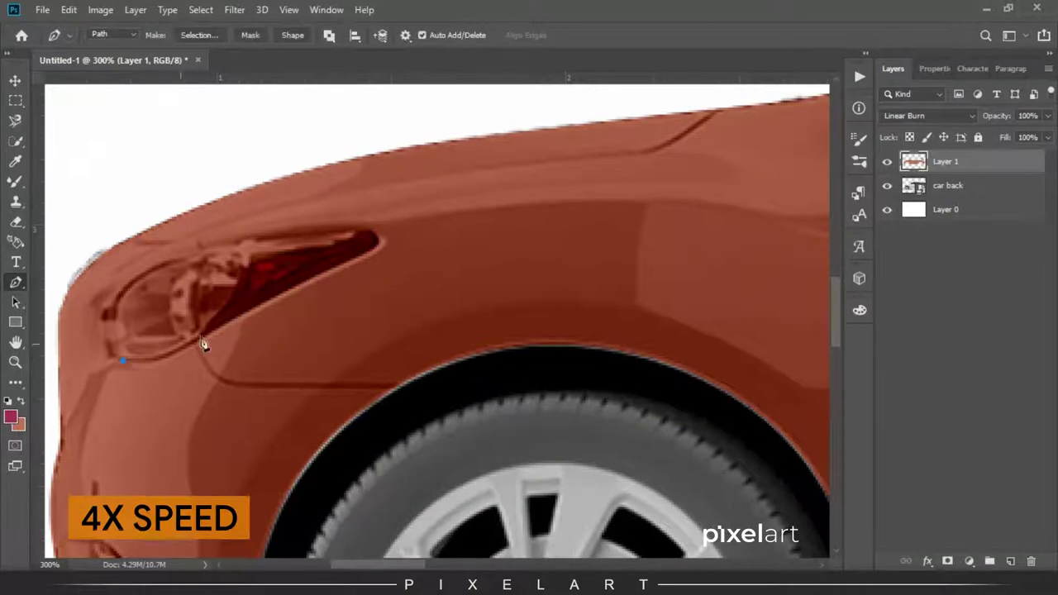
drag(197, 338, 220, 319)
mouse_move(357, 256)
mouse_down()
mouse_move(392, 246)
mouse_move(329, 220)
mouse_up()
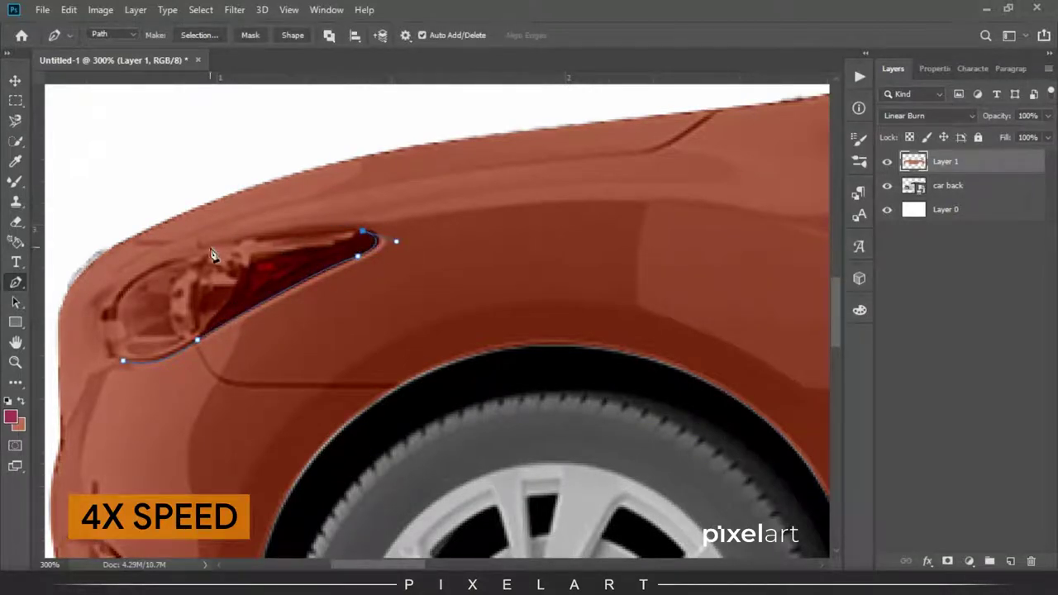
drag(209, 246, 145, 261)
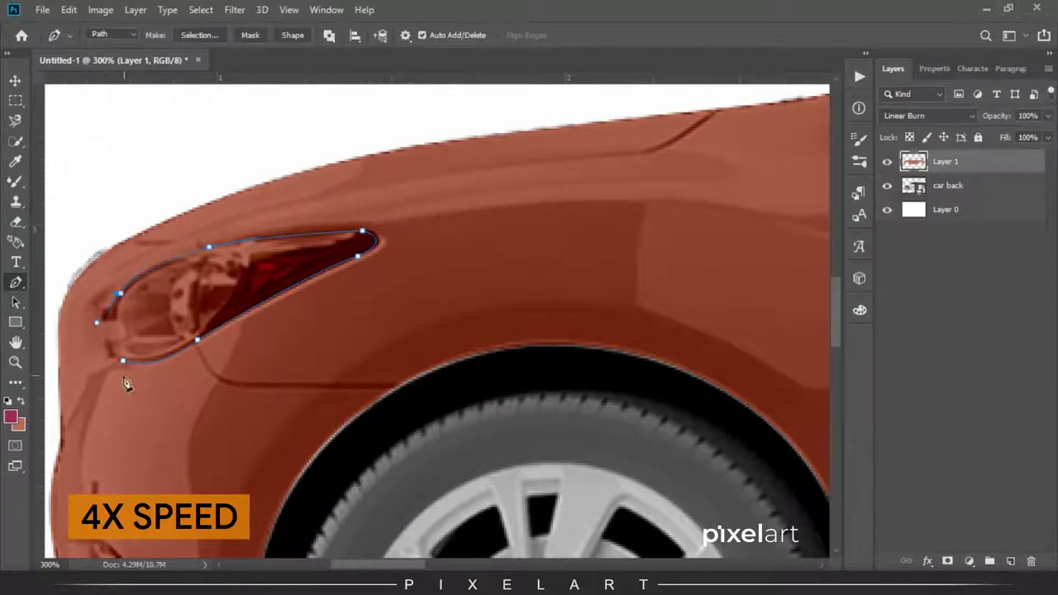
key(ctrl+Return)
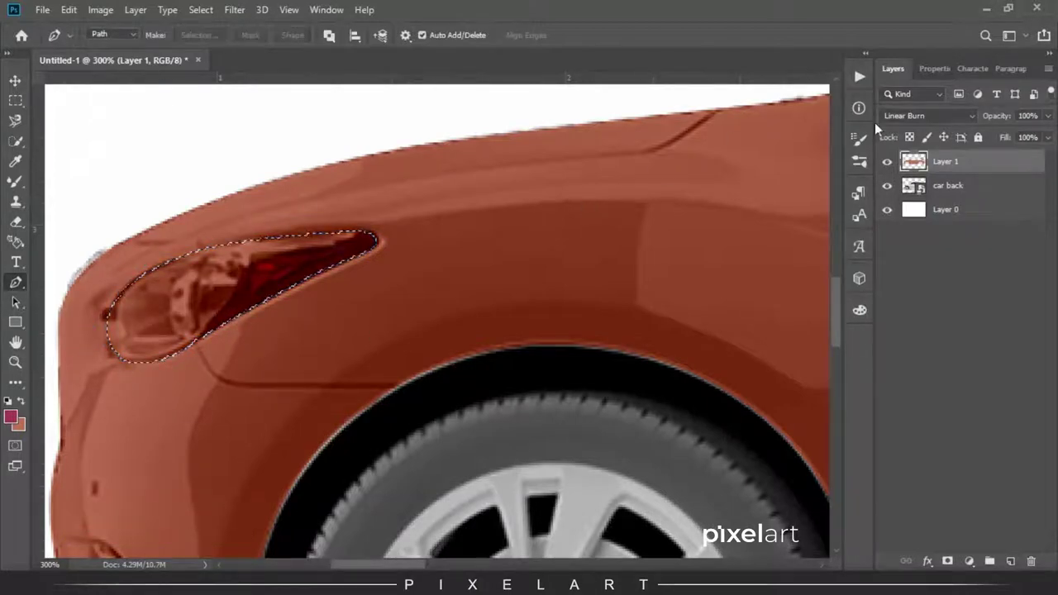
key(Delete)
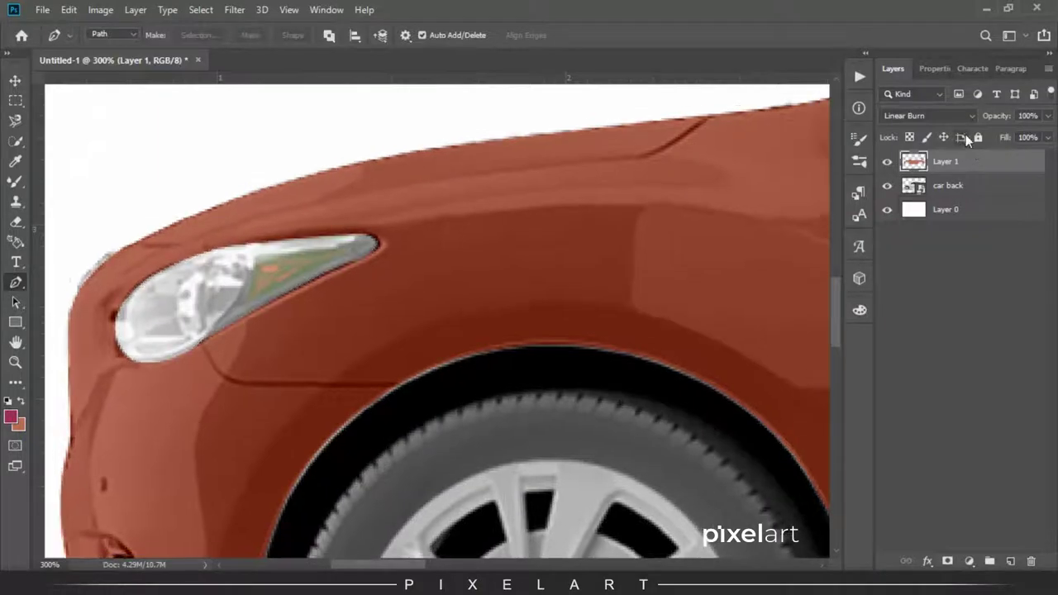
key(ctrl+minus)
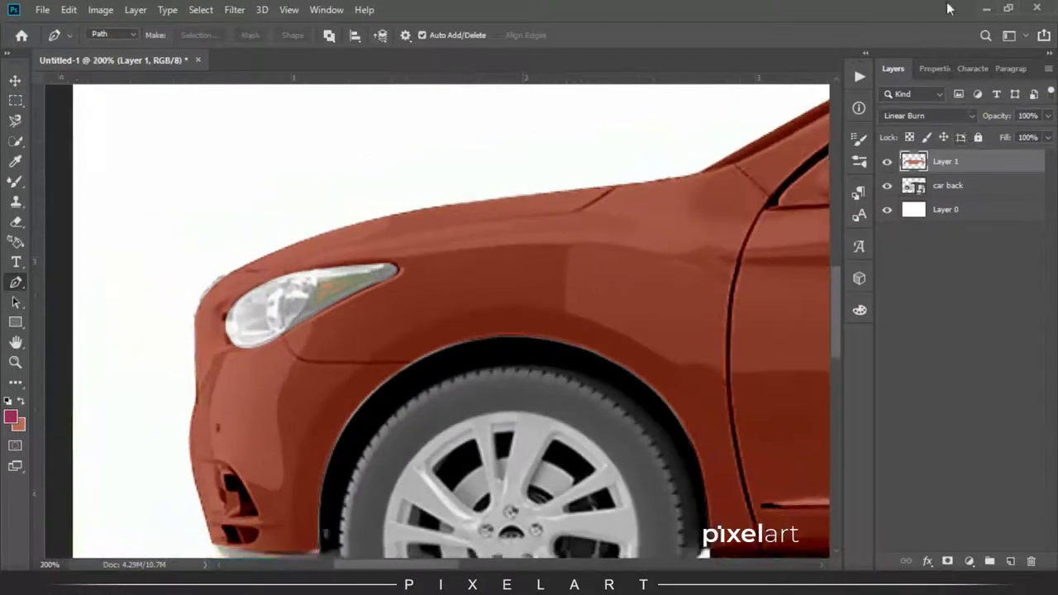
key(ctrl+minus)
Convert Layer 1 to a Smart Object and add a layer mask
key(ctrl+minus)
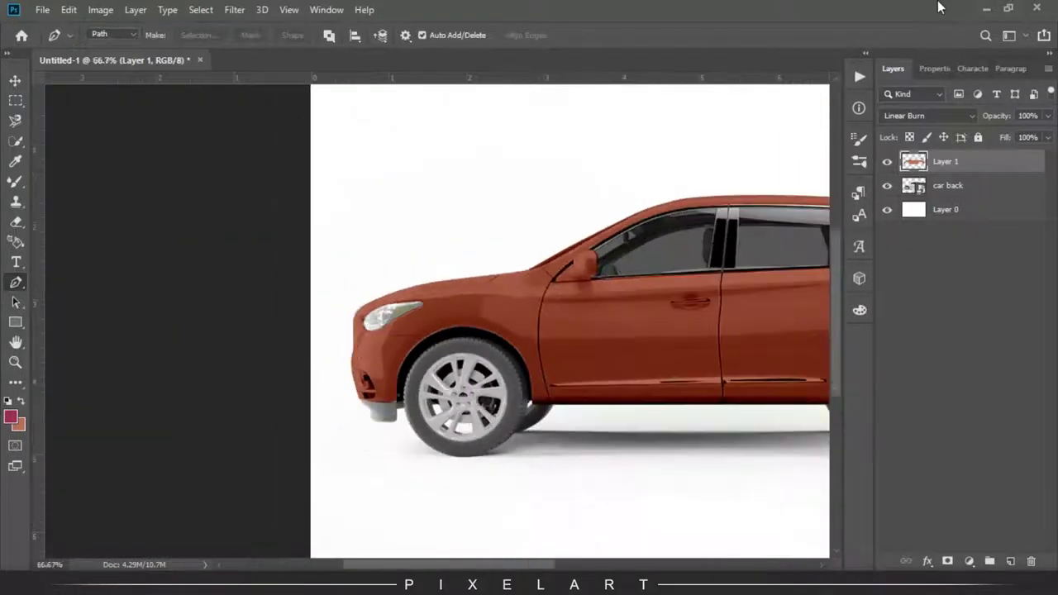
key(ctrl+minus)
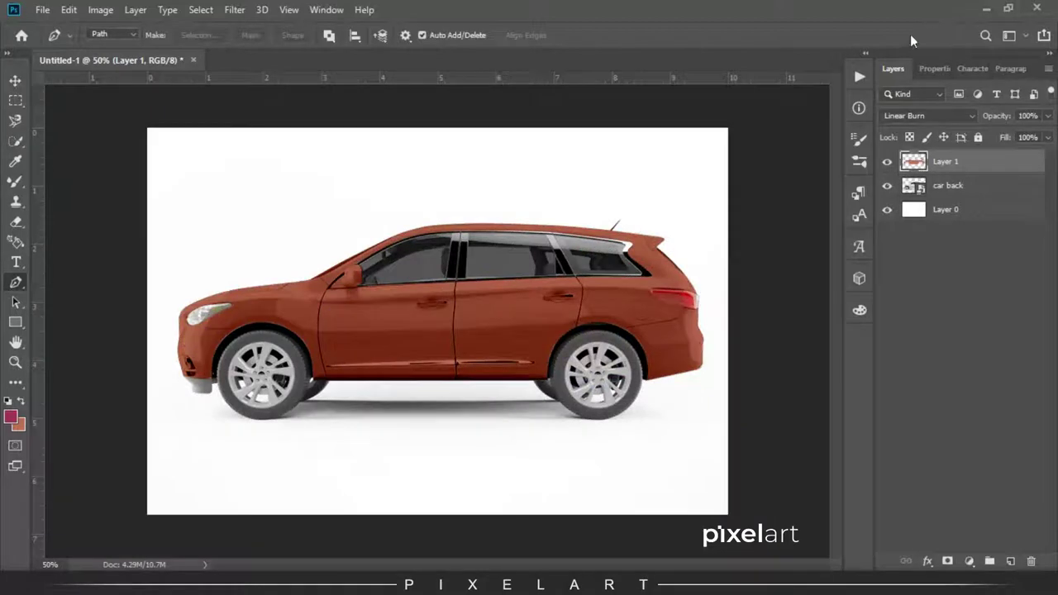
right_click(961, 164)
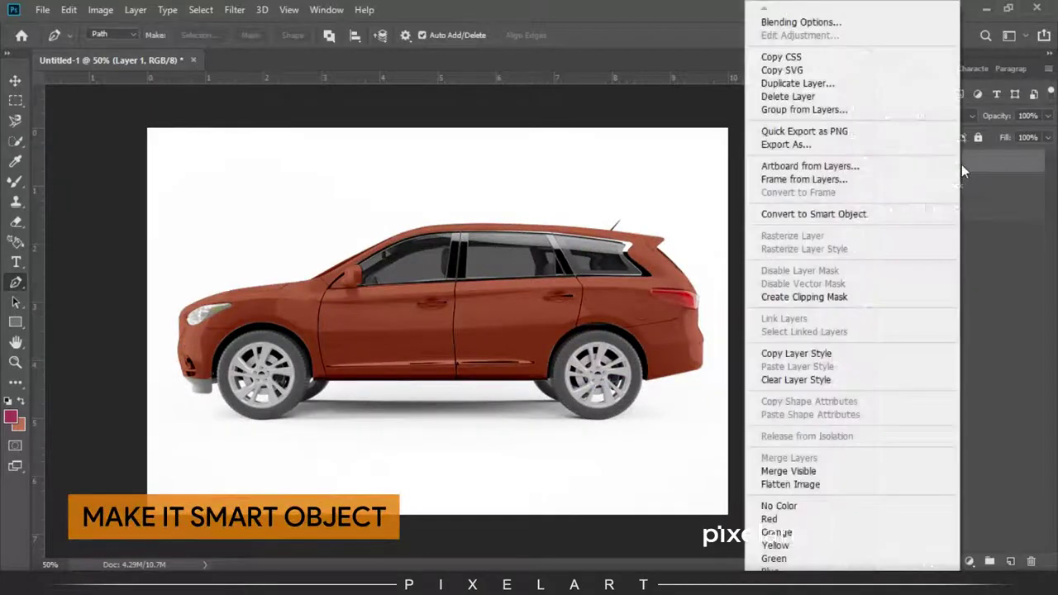
click(885, 215)
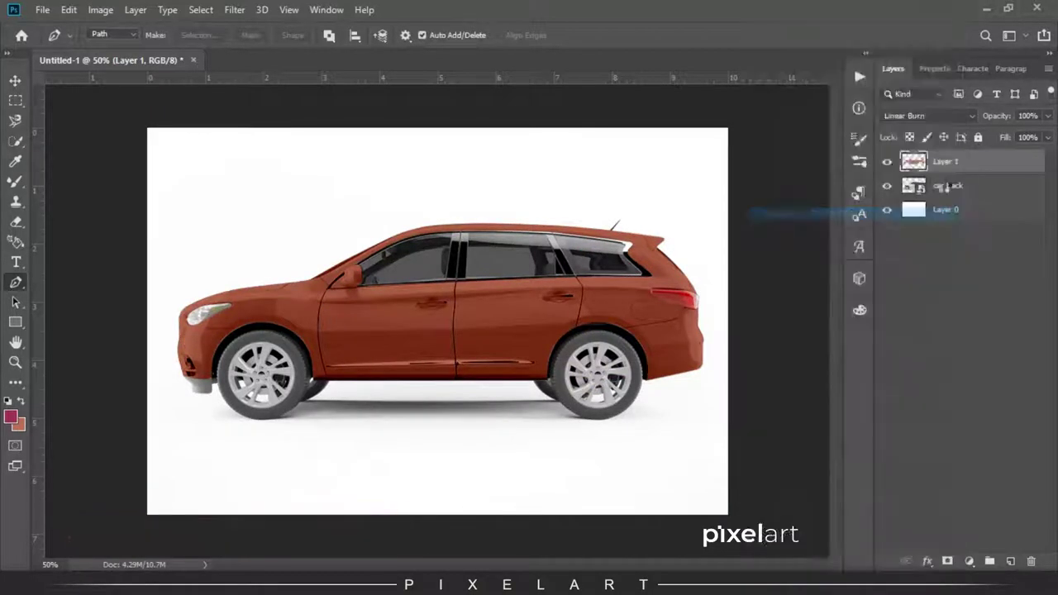
click(948, 562)
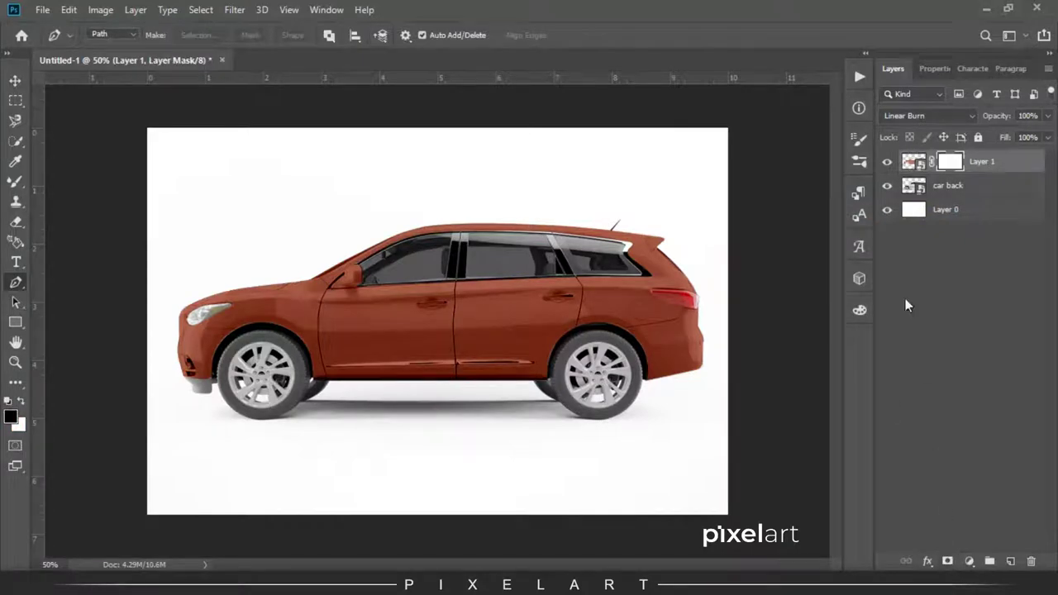
Keep Layer 1 in Linear Burn and open the smart object's Layer 1.psb contents
click(909, 164)
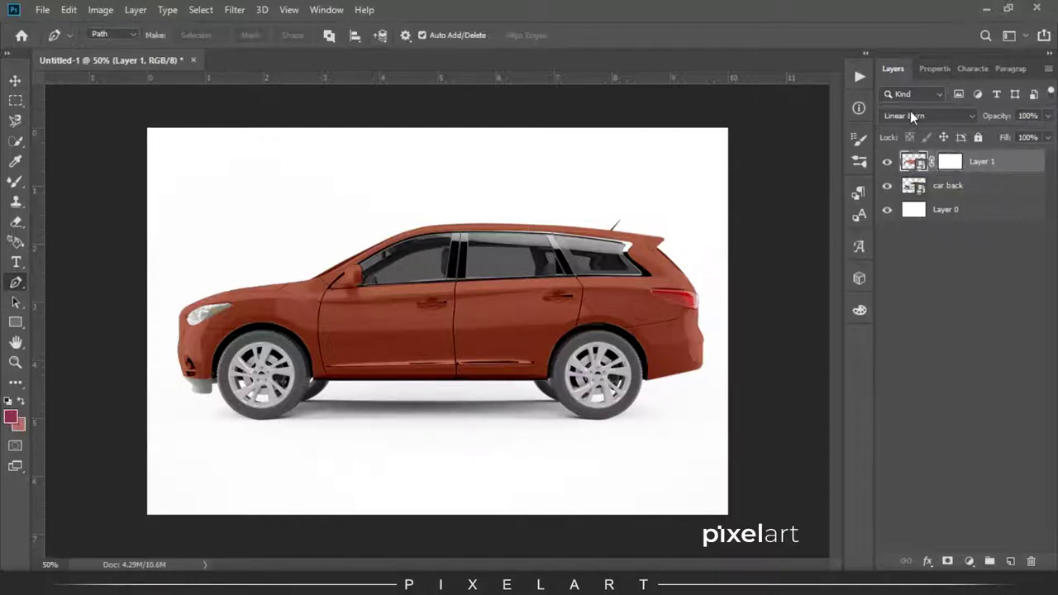
click(910, 114)
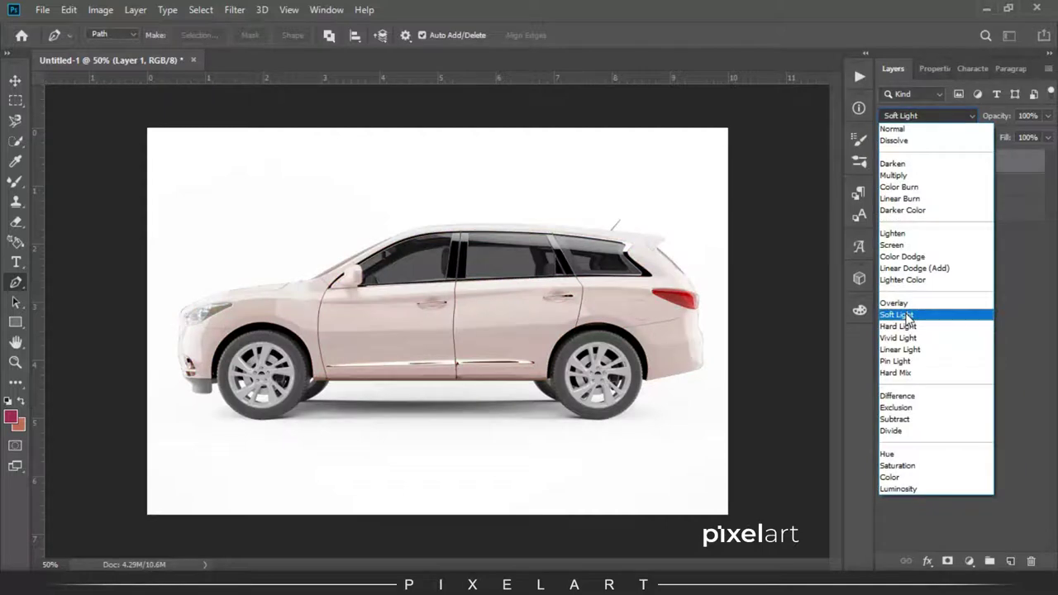
click(905, 198)
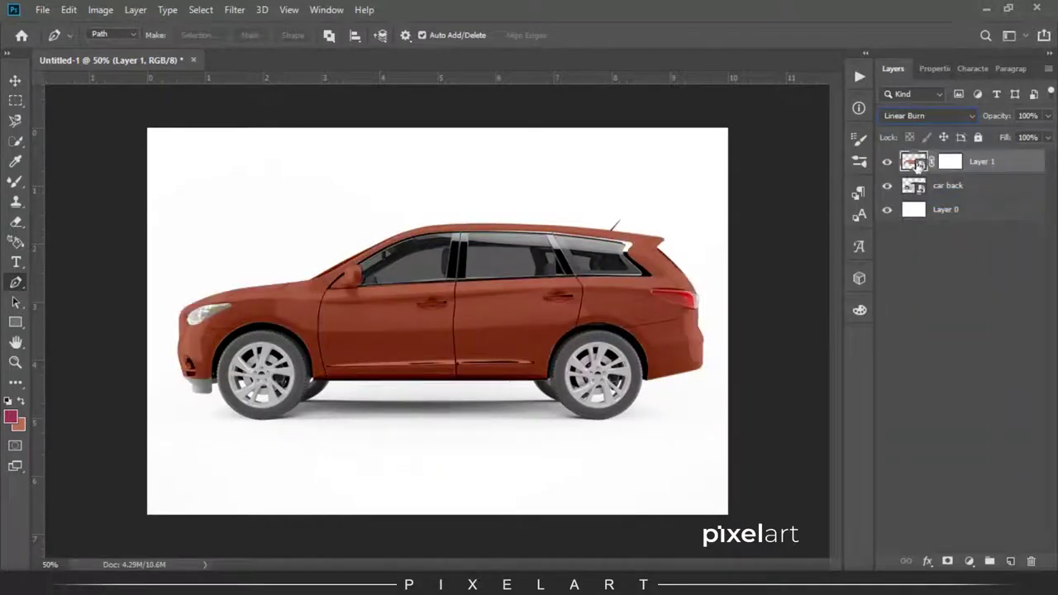
double_click(911, 162)
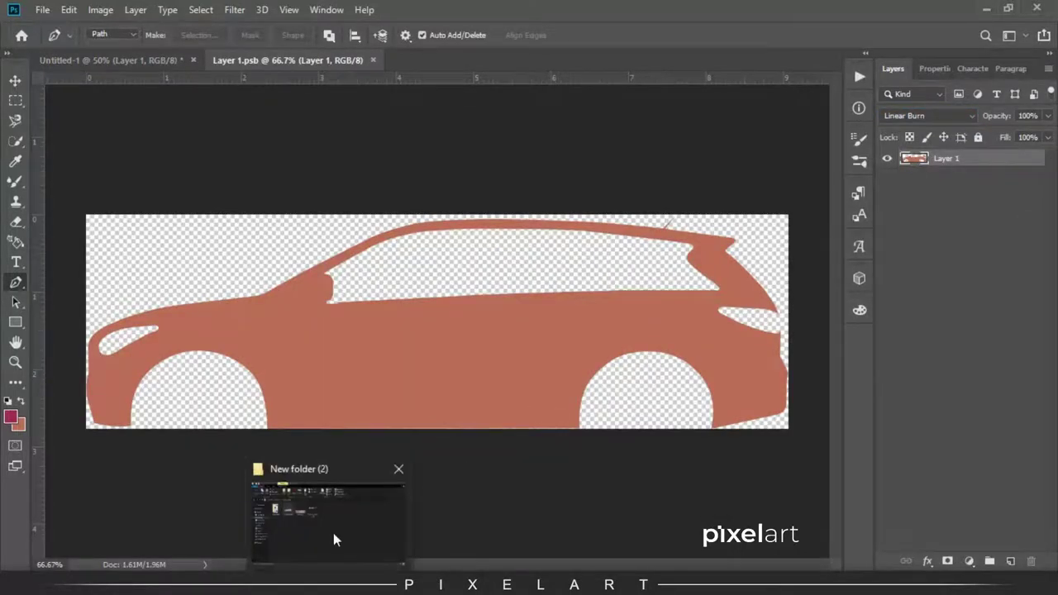
Place pattern.png into Layer 1.psb and enlarge it to cover the car silhouette
click(333, 531)
mouse_move(345, 203)
mouse_down()
mouse_move(351, 296)
mouse_move(731, 253)
mouse_up()
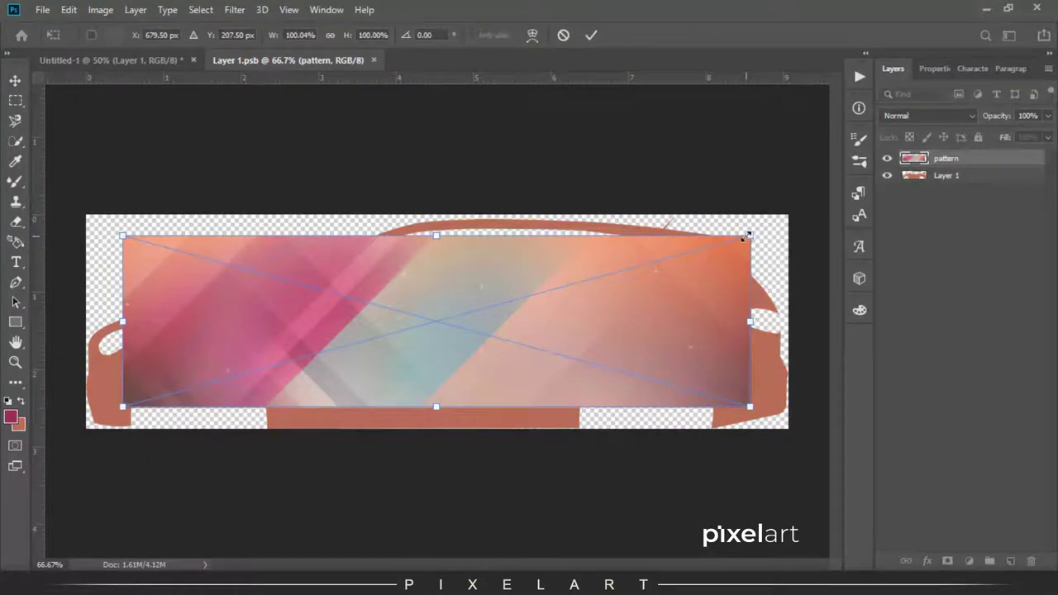
drag(780, 226, 821, 206)
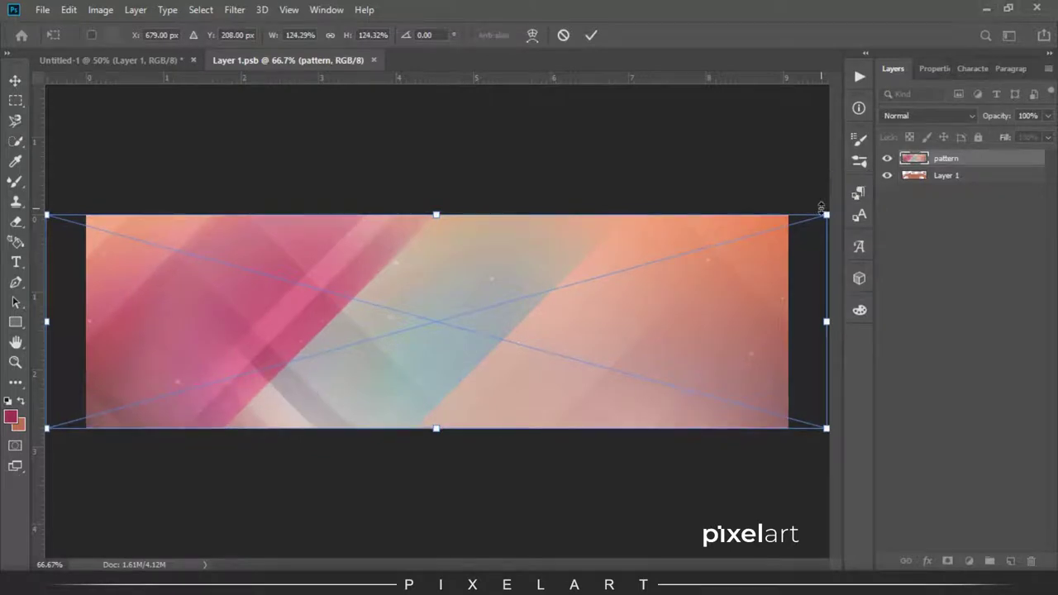
key(p)
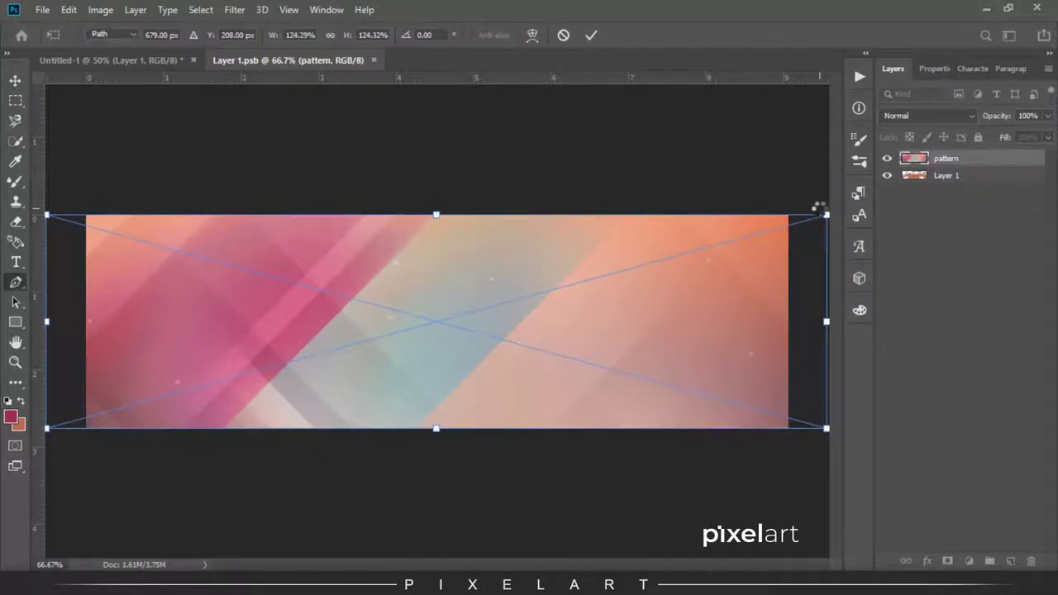
key(Return)
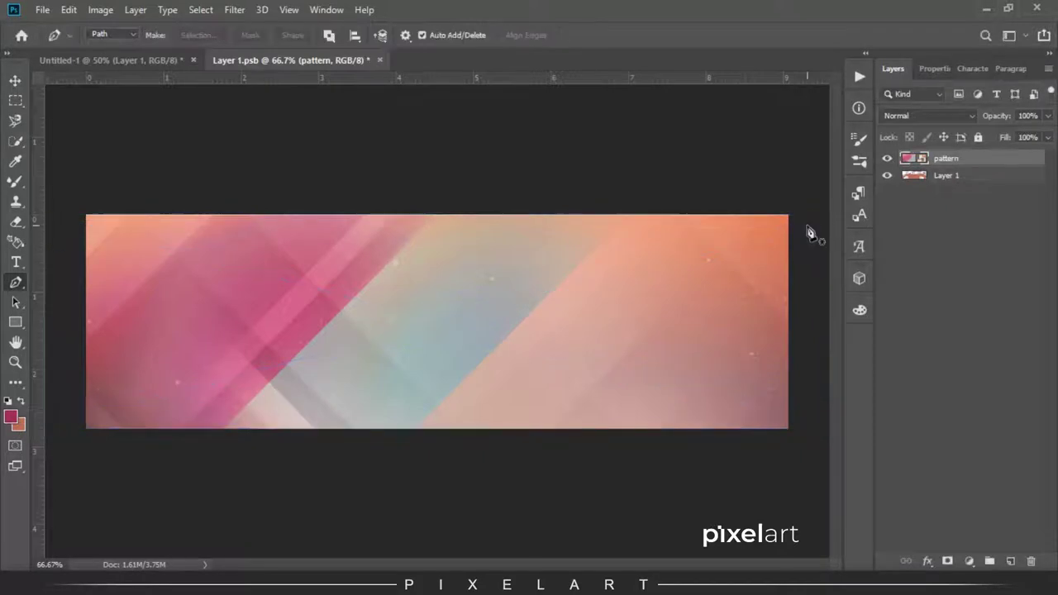
Clip the pattern layer to the car silhouette with a clipping mask
click(15, 81)
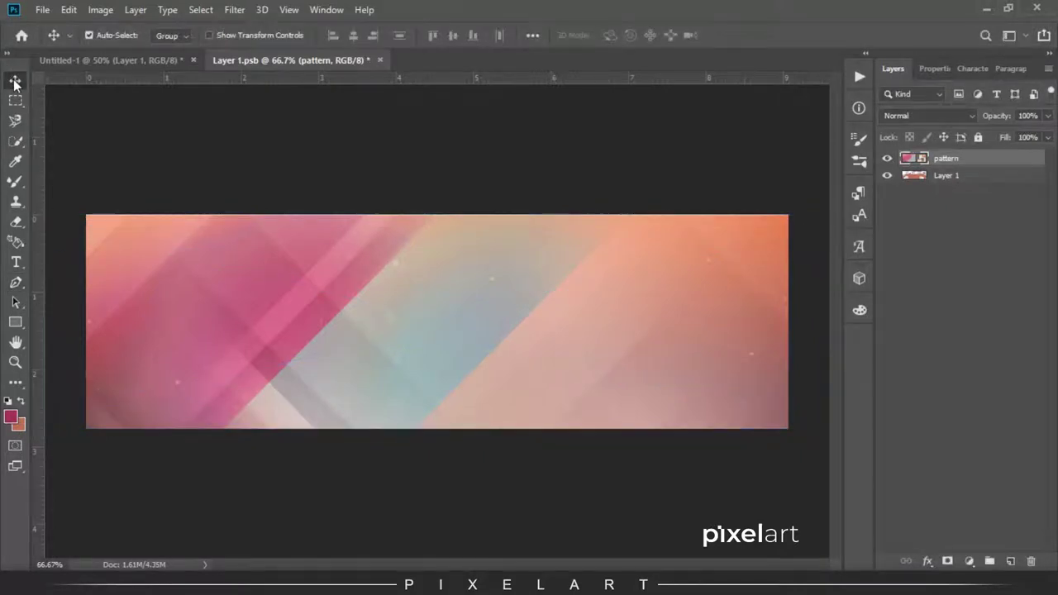
right_click(982, 160)
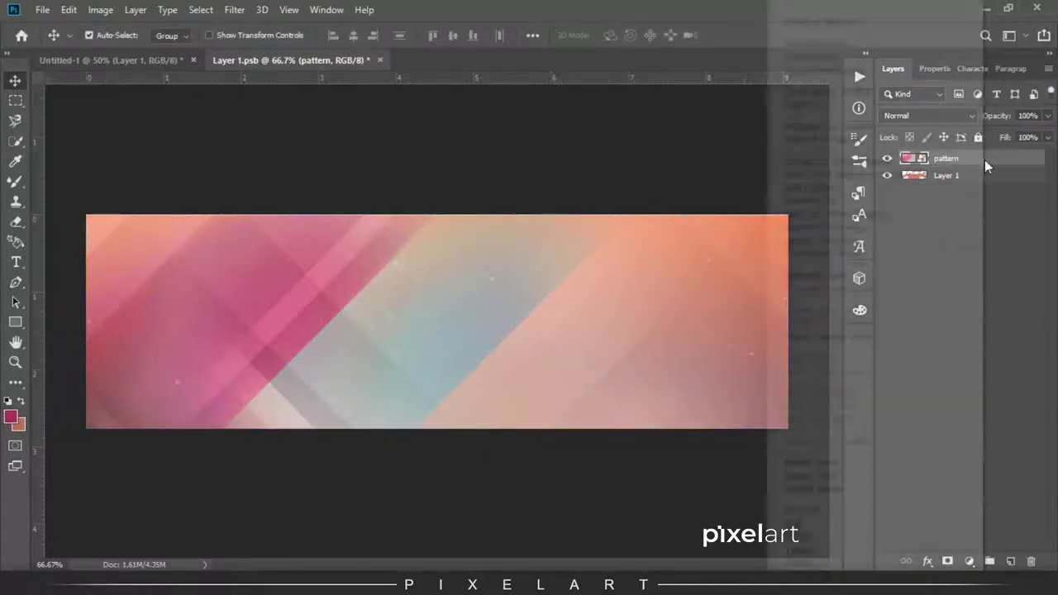
click(865, 339)
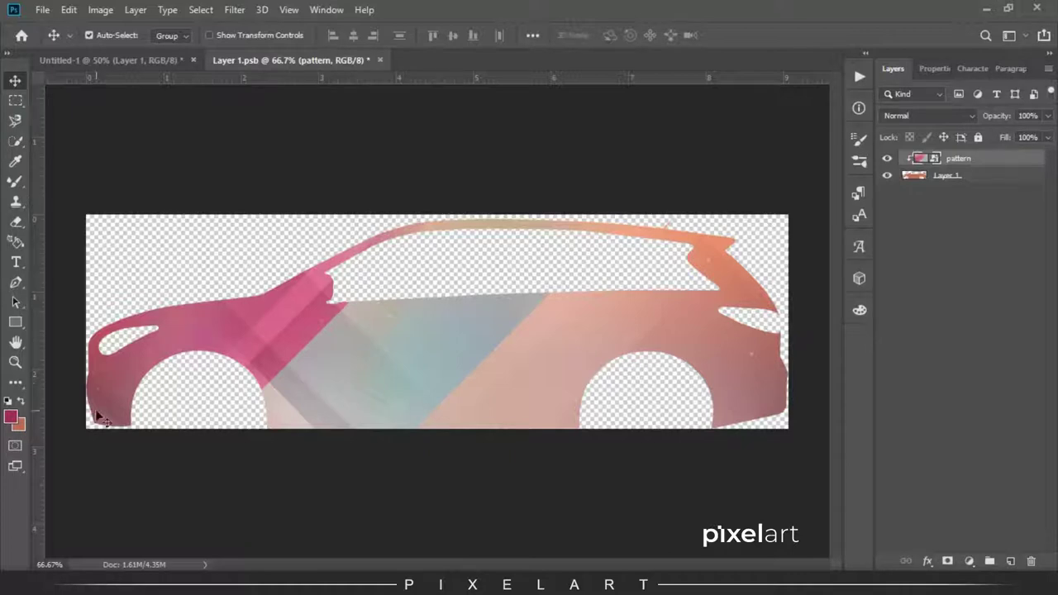
Add a 'DESIGN' text layer in capitals across the middle of the car
click(15, 262)
click(359, 372)
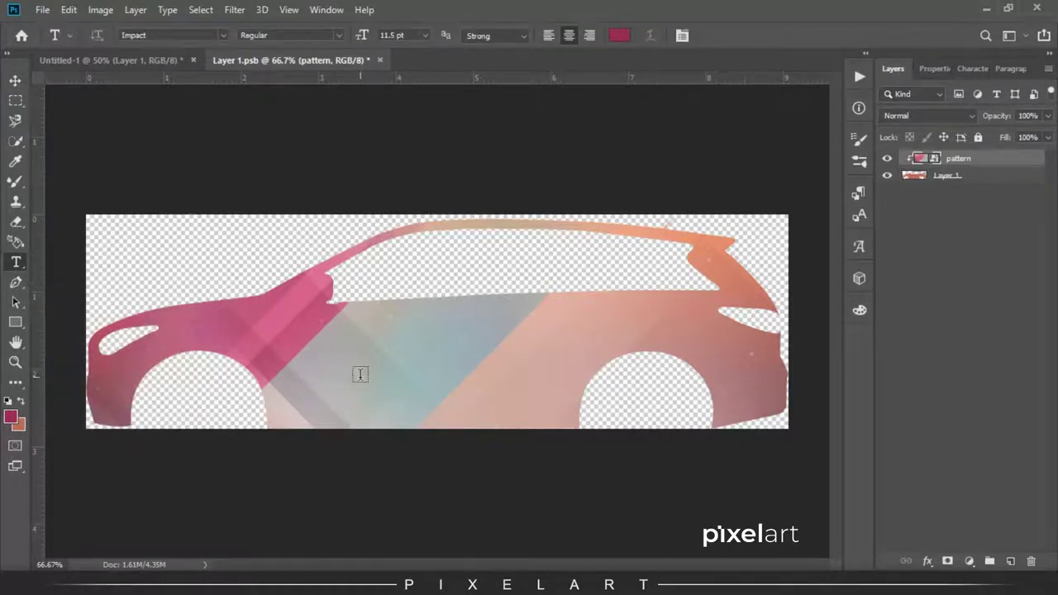
key(Caps_Lock)
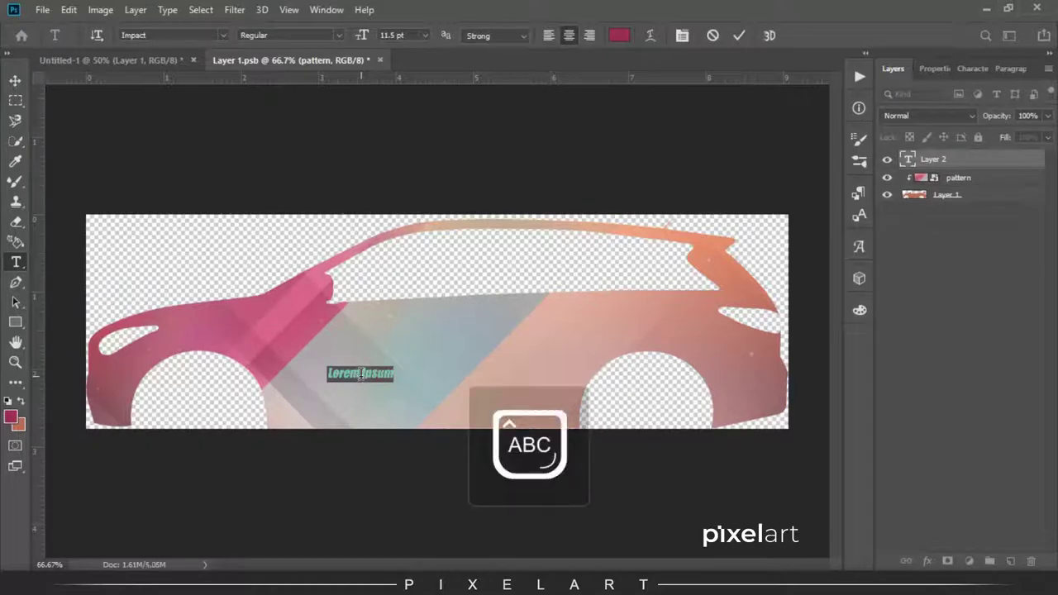
text(DESIGN)
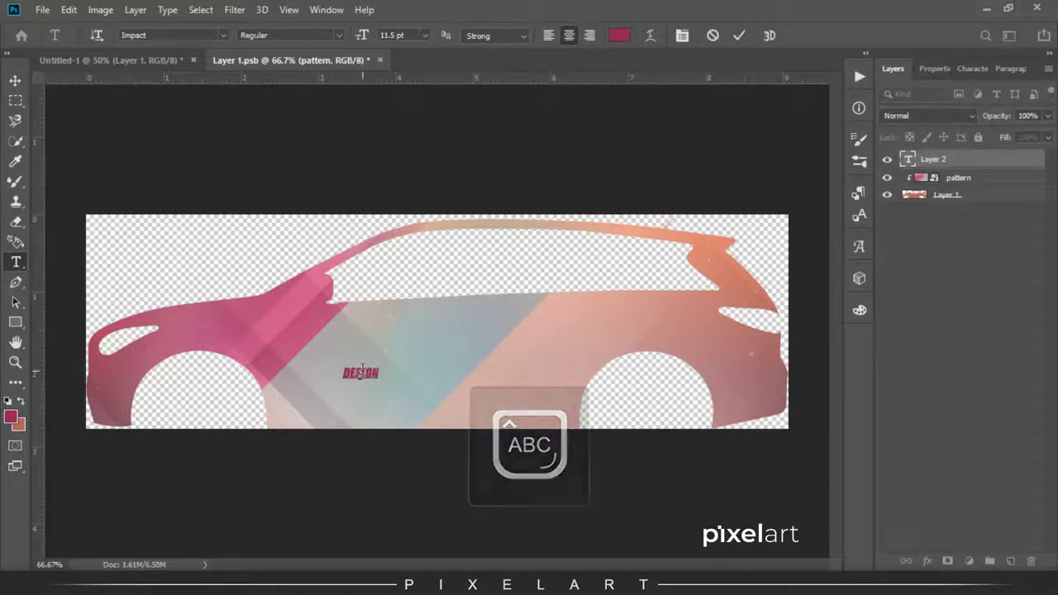
click(15, 80)
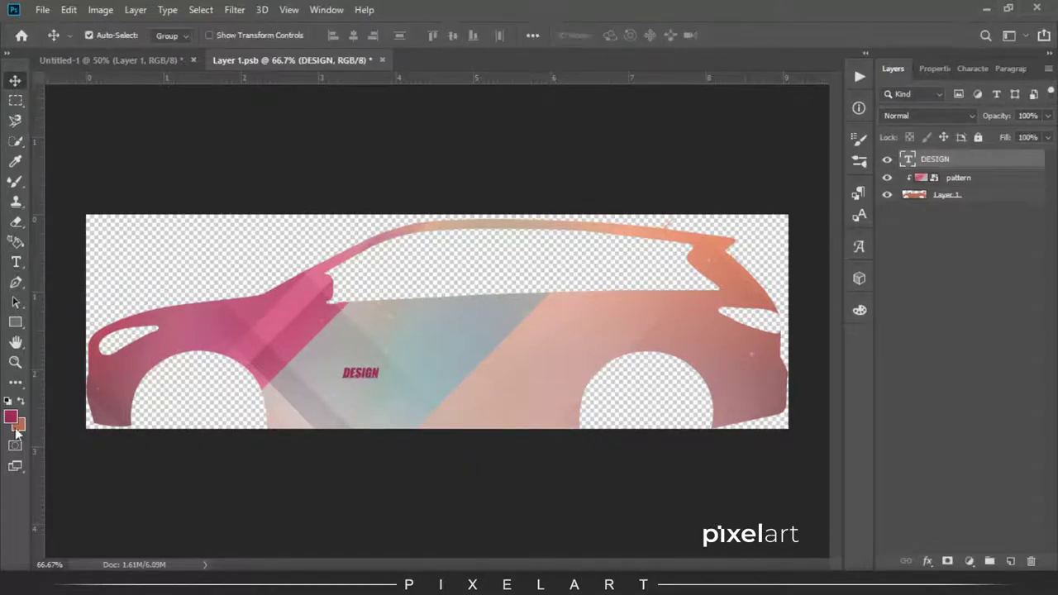
Set the background colour to dark grey #282828 and fill the DESIGN text with it
click(18, 424)
click(99, 470)
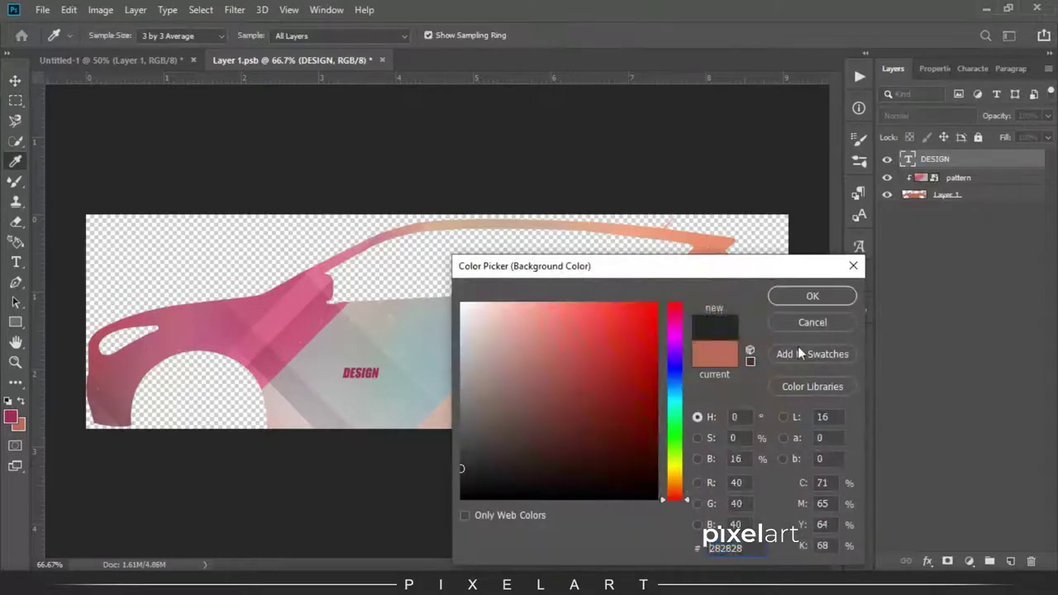
click(796, 295)
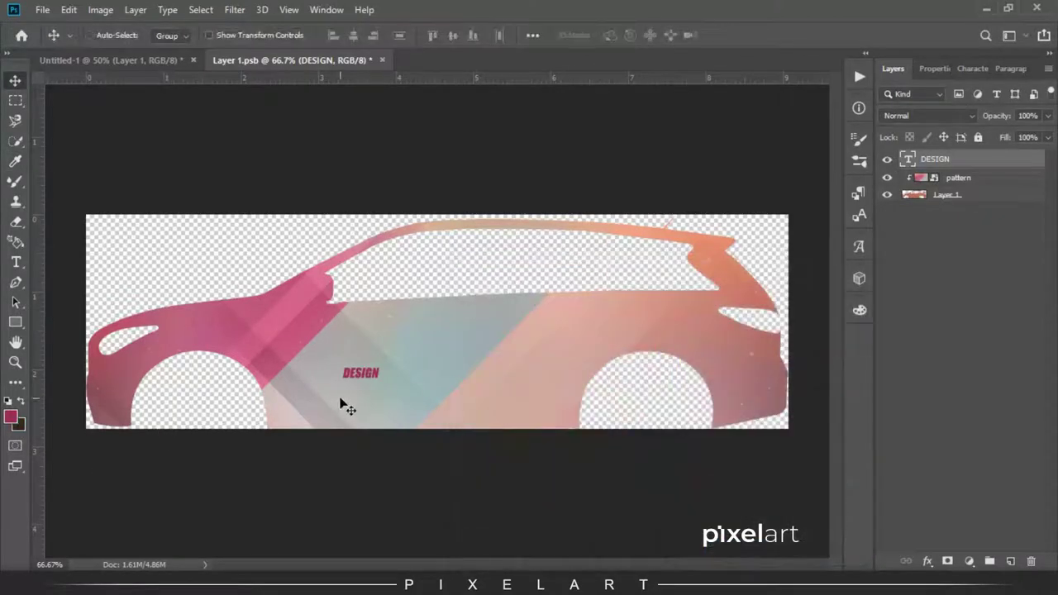
key(ctrl+BackSpace)
Enlarge the DESIGN text to about 497% and drag in Pixel Logo white.png above it
key(ctrl+t)
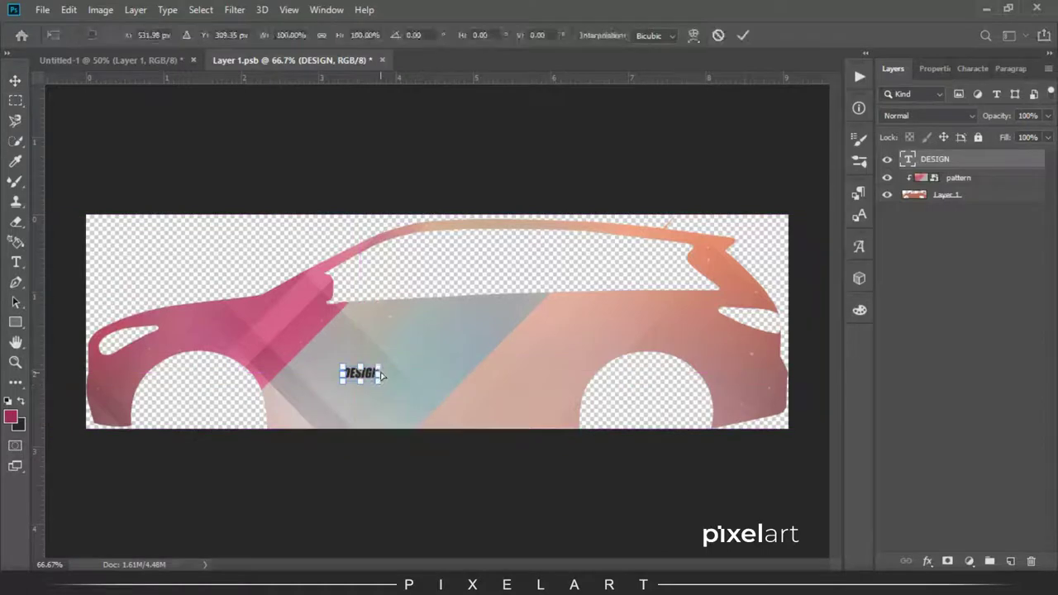
drag(382, 376, 499, 339)
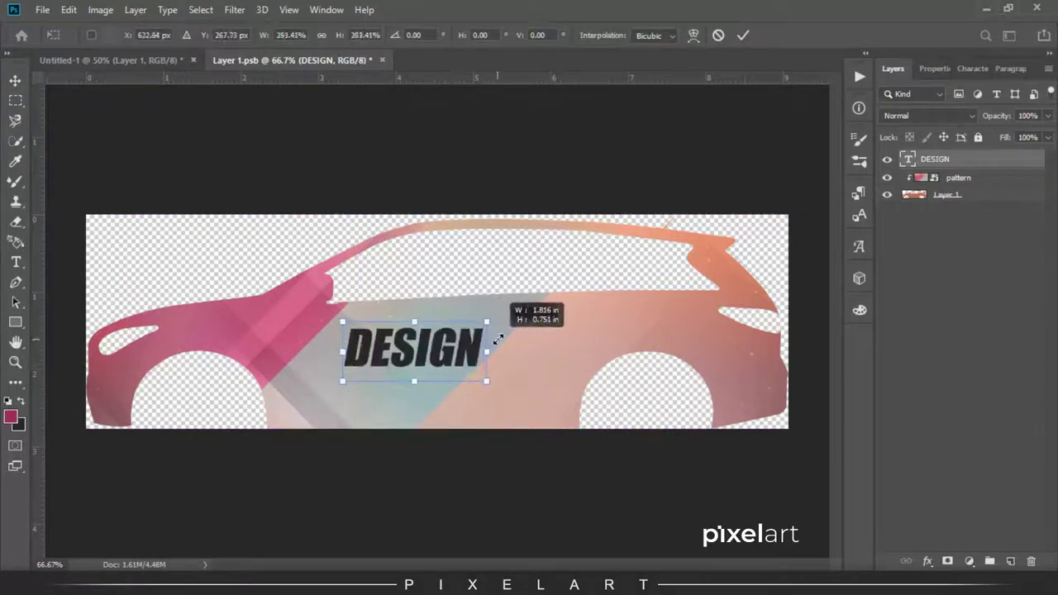
drag(498, 339, 480, 379)
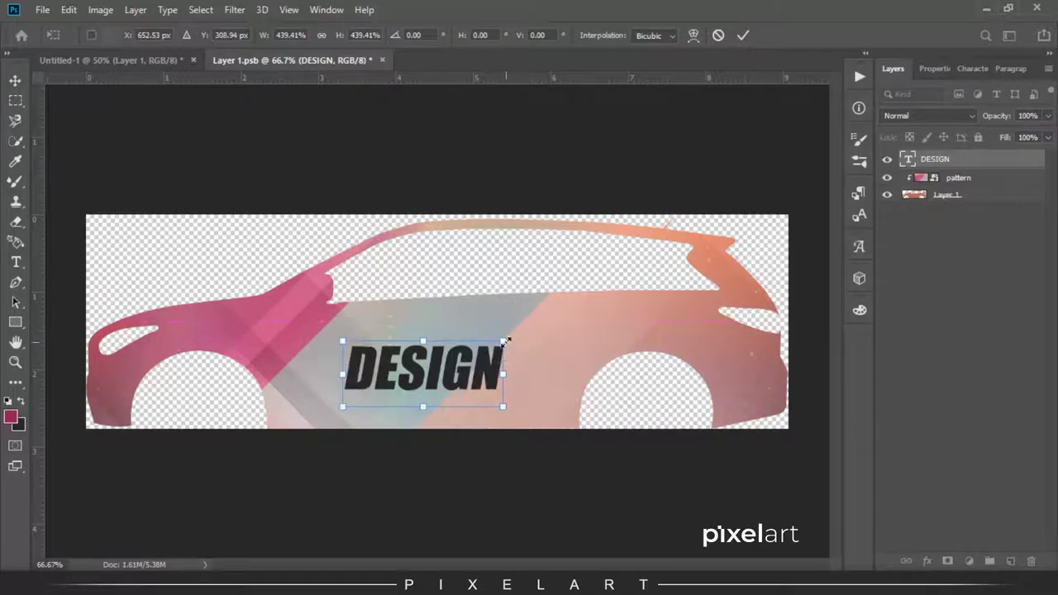
drag(510, 337, 514, 335)
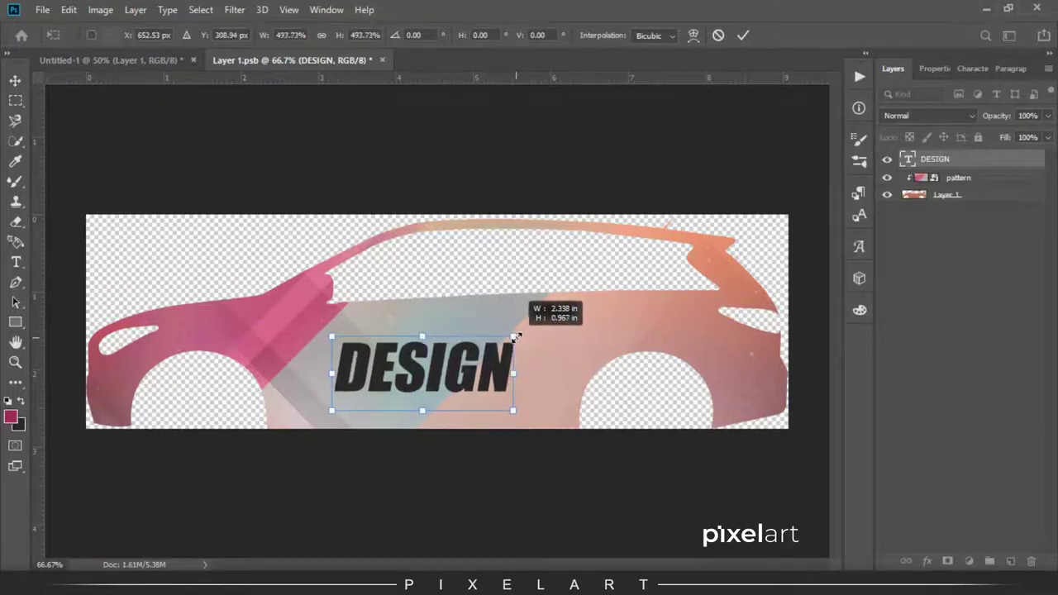
key(Return)
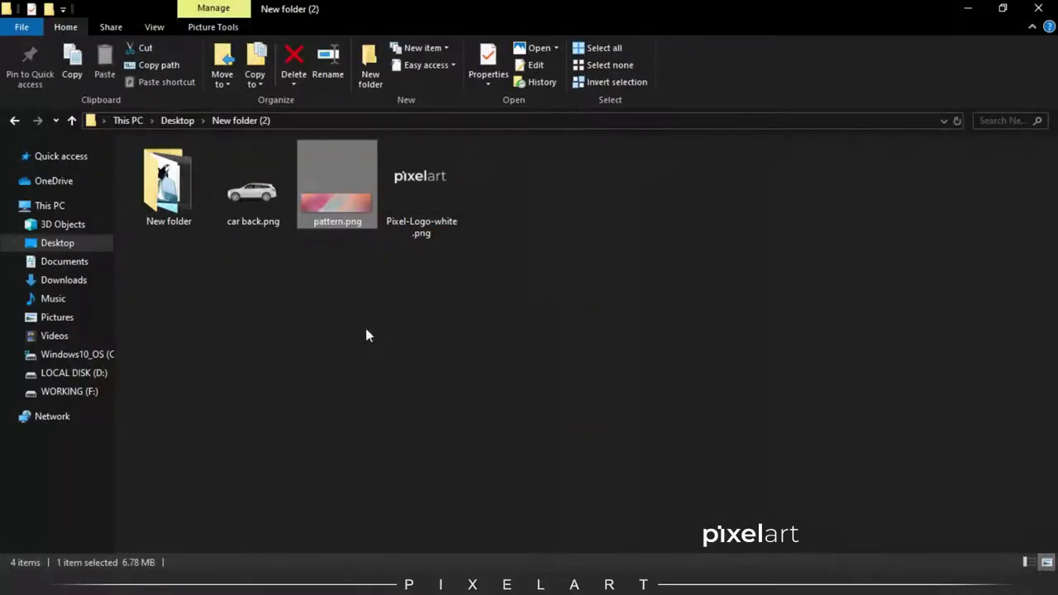
drag(428, 215, 479, 305)
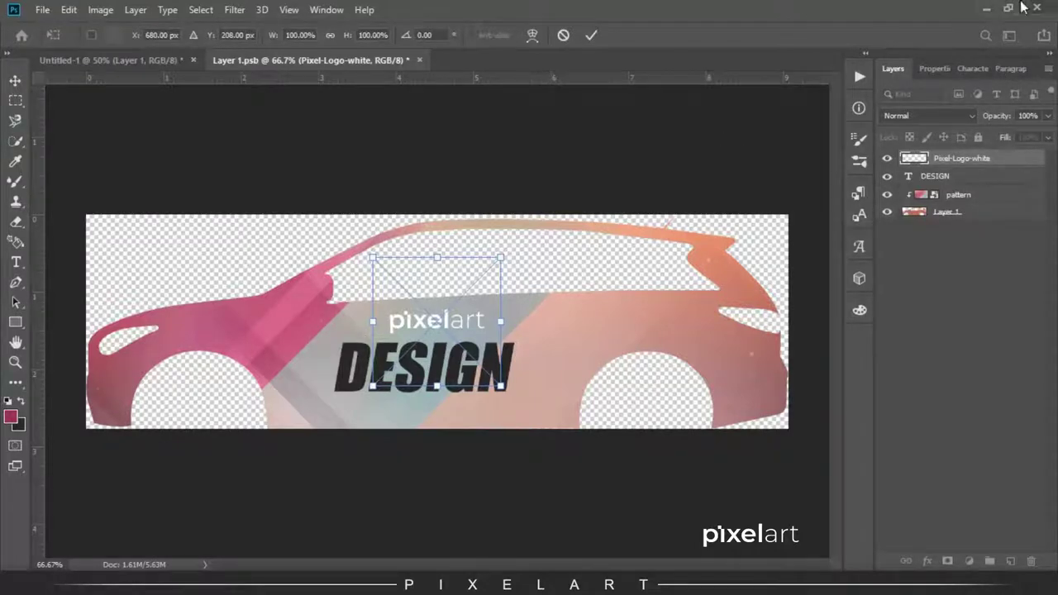
Shrink the pixelart logo to 82%, load its shape as a selection, and create Layer 2
mouse_move(503, 257)
mouse_down()
mouse_move(488, 268)
mouse_move(502, 267)
mouse_up()
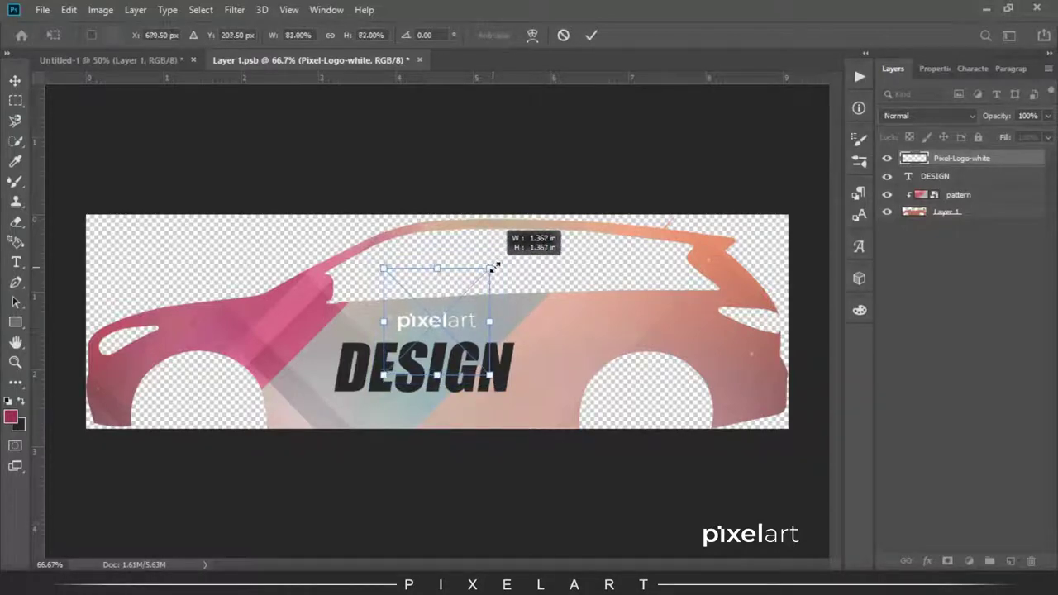
key(Return)
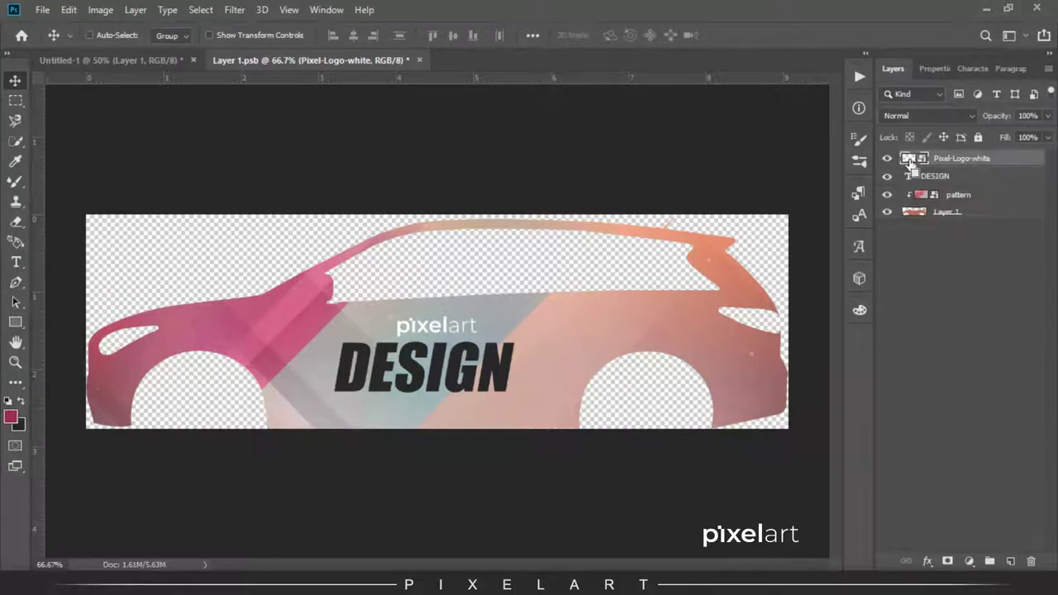
ctrl+click(909, 161)
key(ctrl+shift+n)
key(Return)
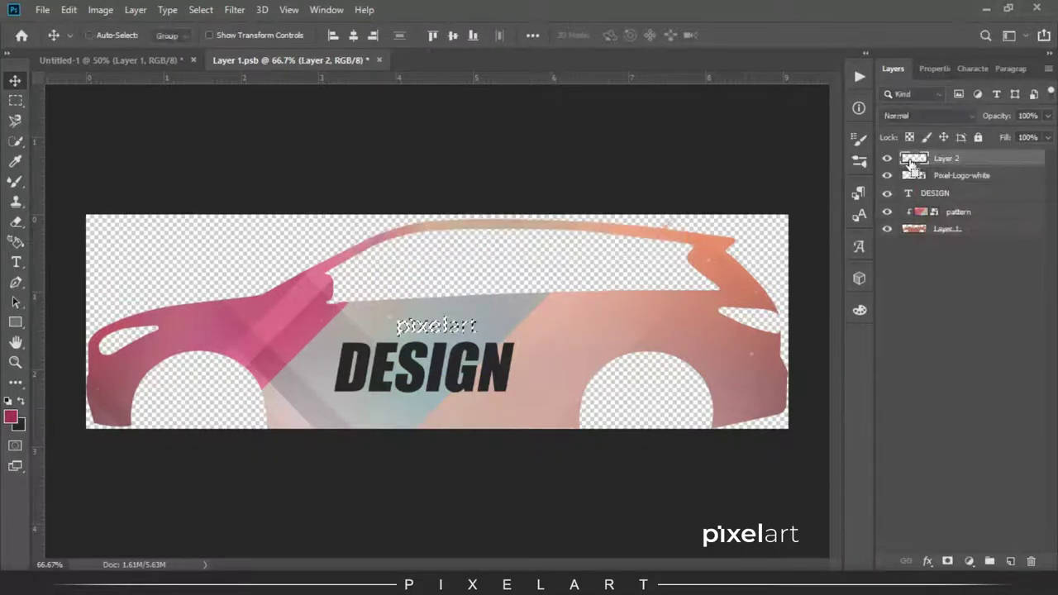
key(ctrl+d)
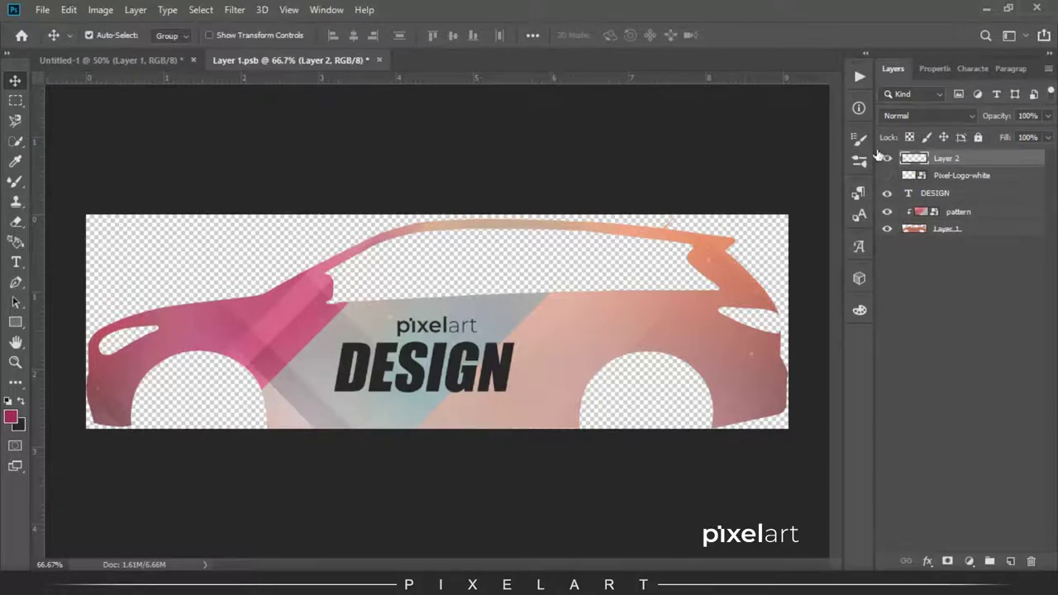
Draw a rectangle stripe from DESIGN to the car's right edge and skew its top edge
click(15, 322)
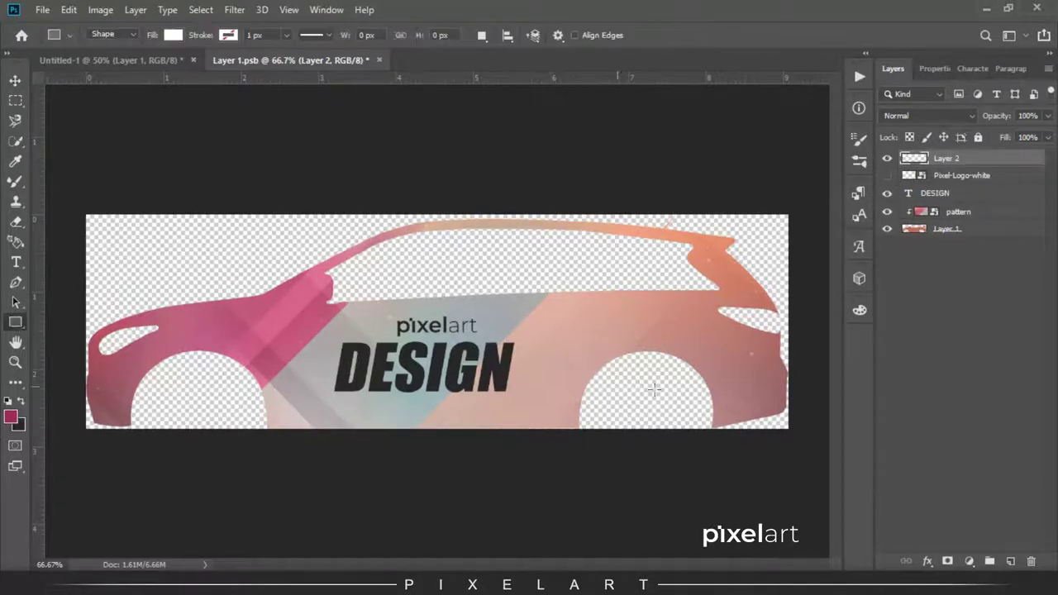
drag(513, 341, 793, 390)
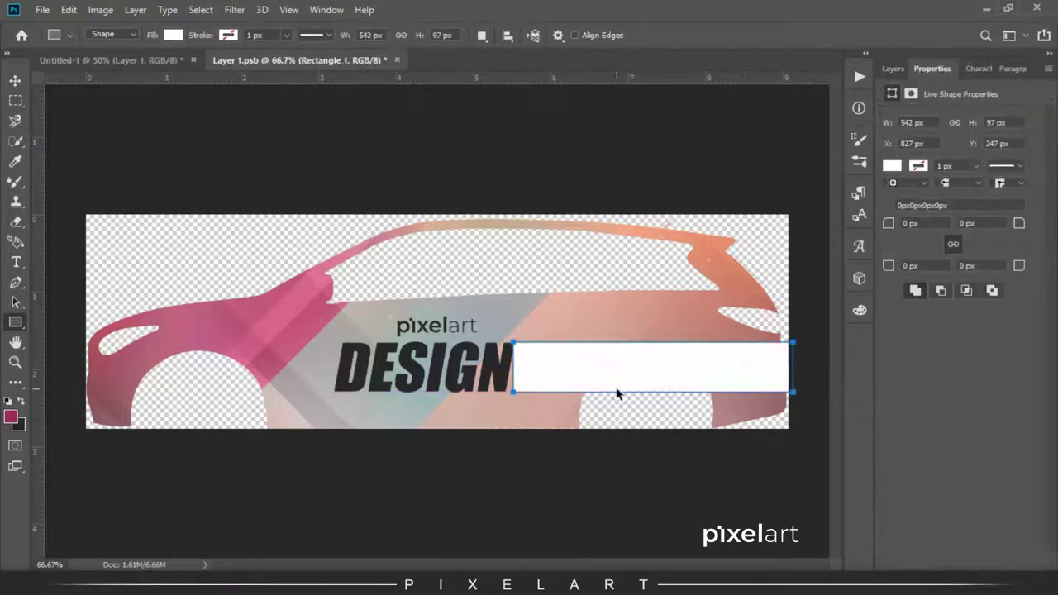
key(ctrl+t)
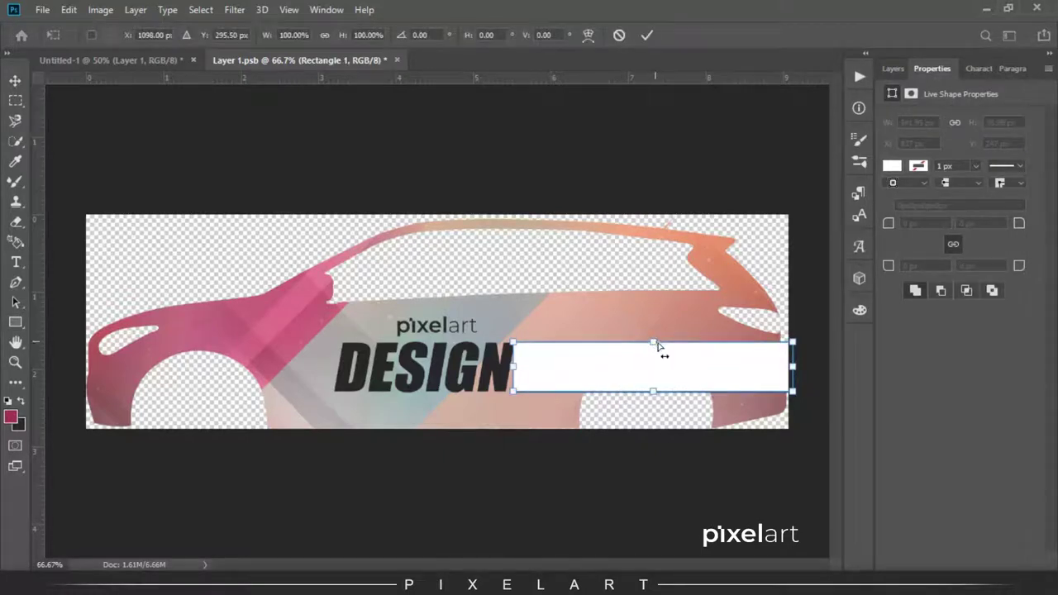
drag(659, 347, 664, 348)
key(Return)
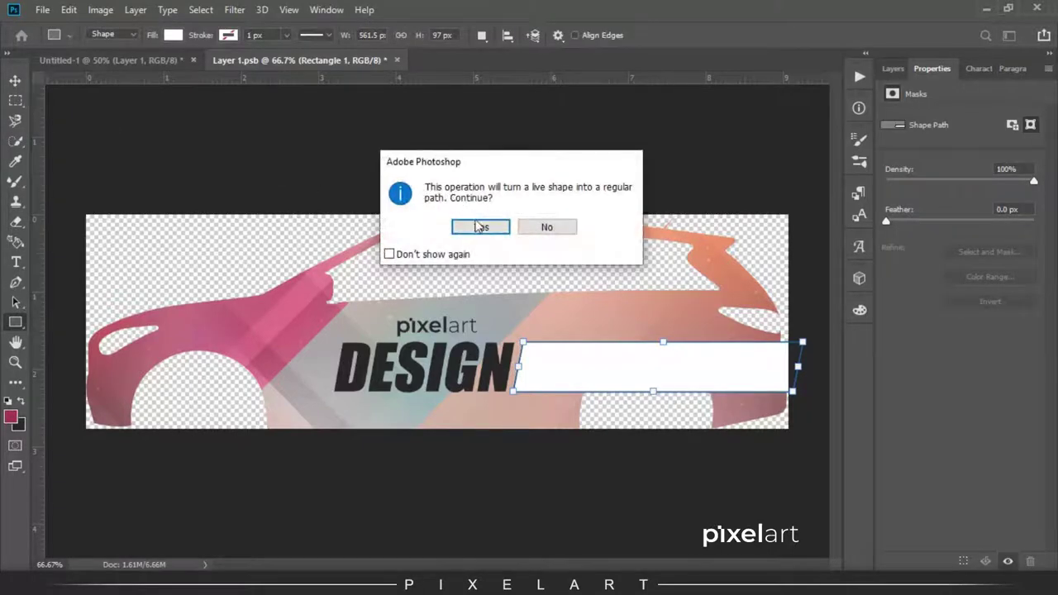
click(479, 227)
key(v)
Fill the stripe with the reddish tone sampled from the car front
key(i)
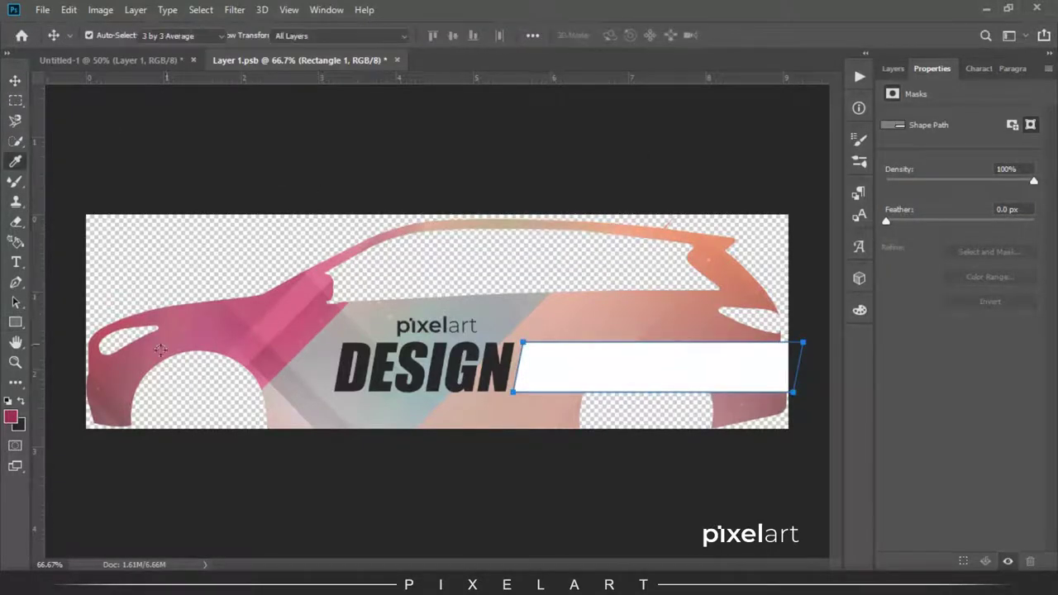
click(96, 371)
click(97, 372)
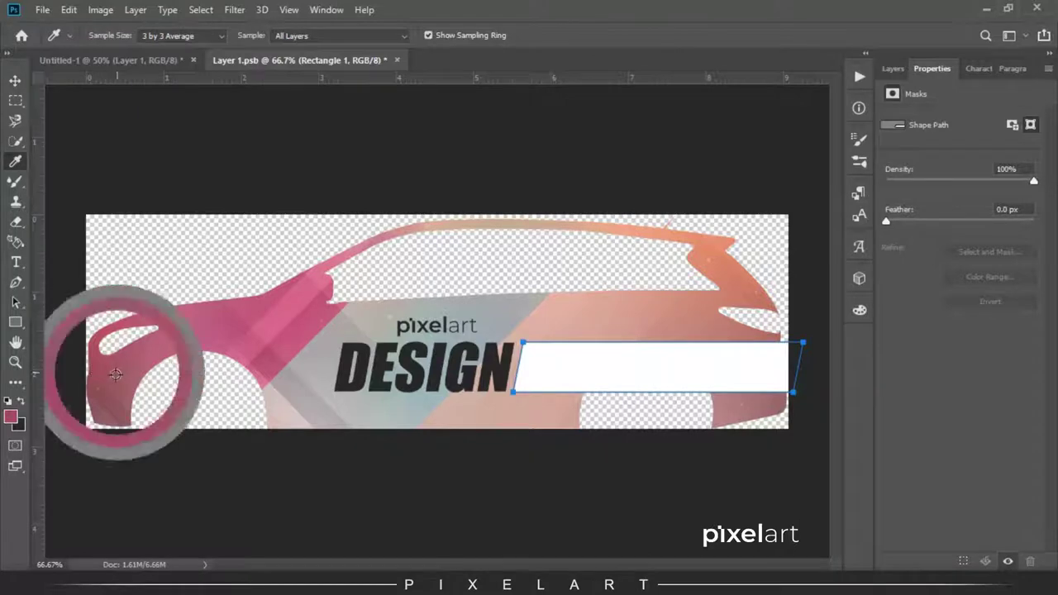
click(21, 401)
key(v)
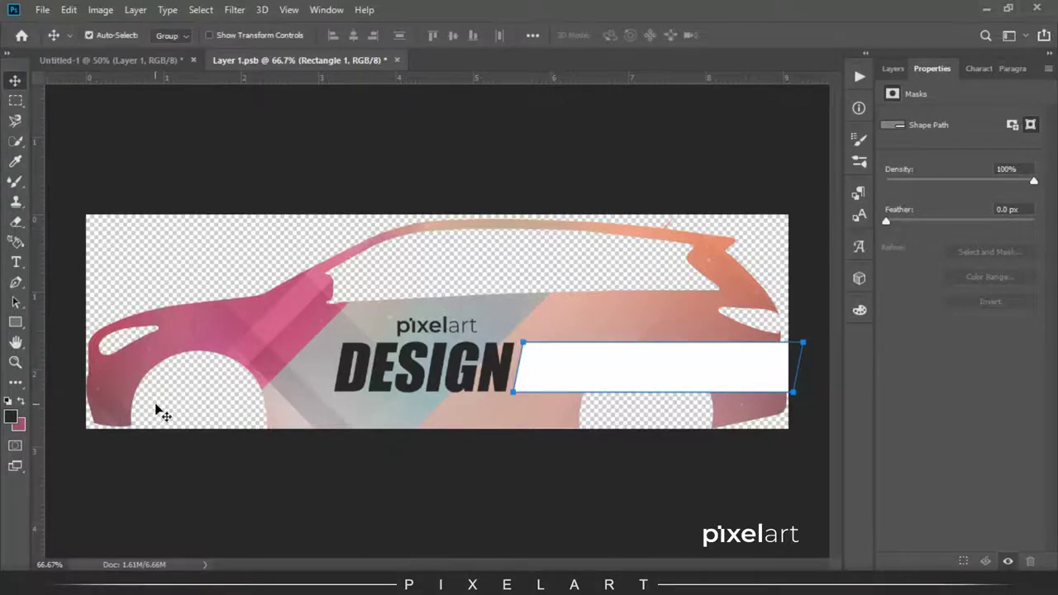
key(ctrl+BackSpace)
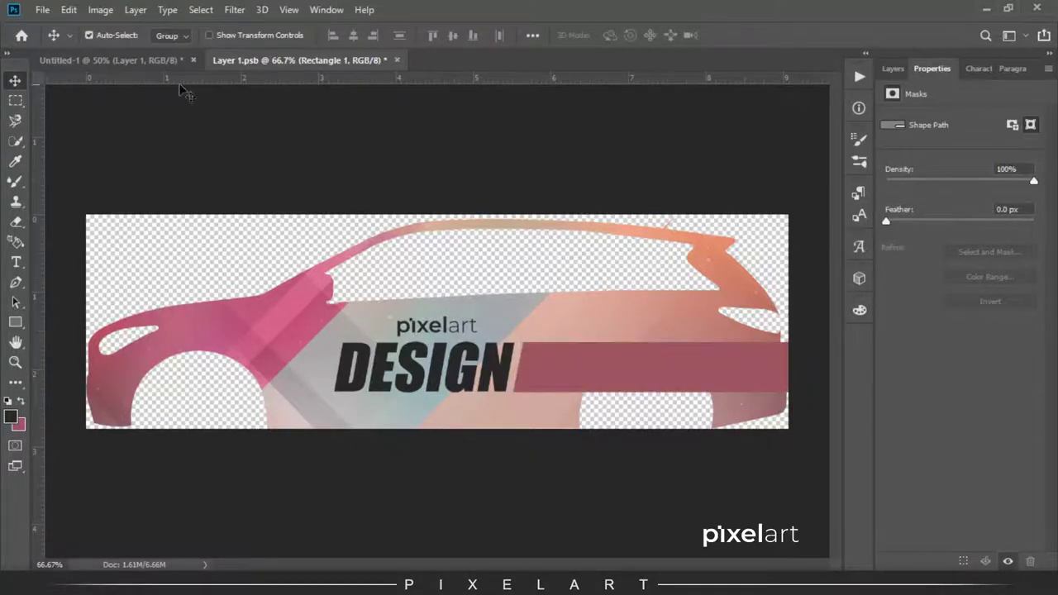
click(886, 68)
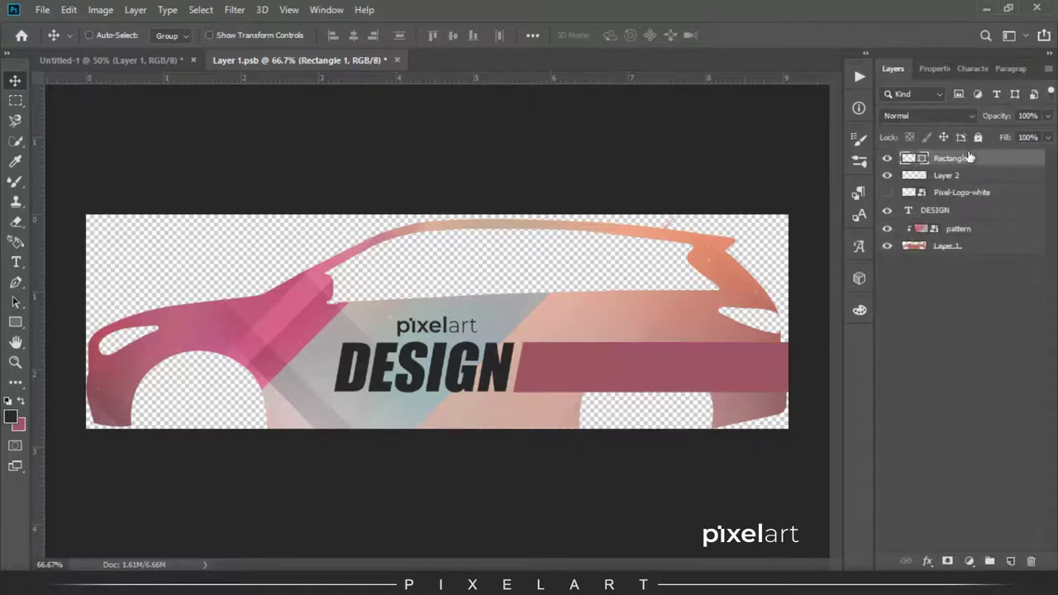
Duplicate the stripe and nudge the copy left past DESIGN toward the car's front
key(ctrl+j)
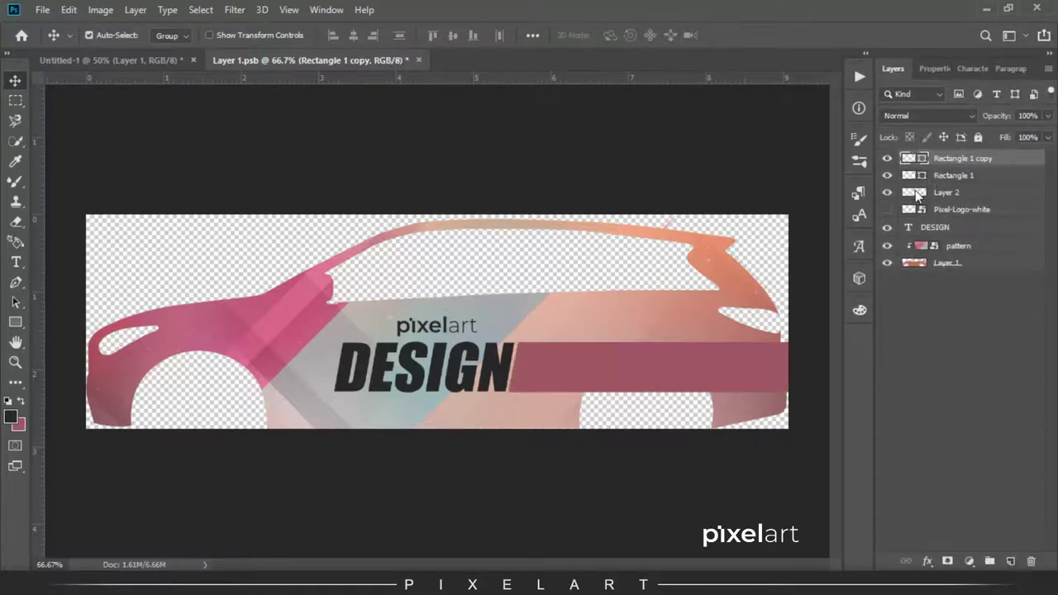
key(shift+Left)
key(shift+Left)
key(shift+Left)
key(shift+Left)
key(shift+Left)
key(shift+Left)
key(shift+Left)
key(shift+Left)
key(shift+Left)
key(shift+Left)
key(shift+Left)
key(shift+Left)
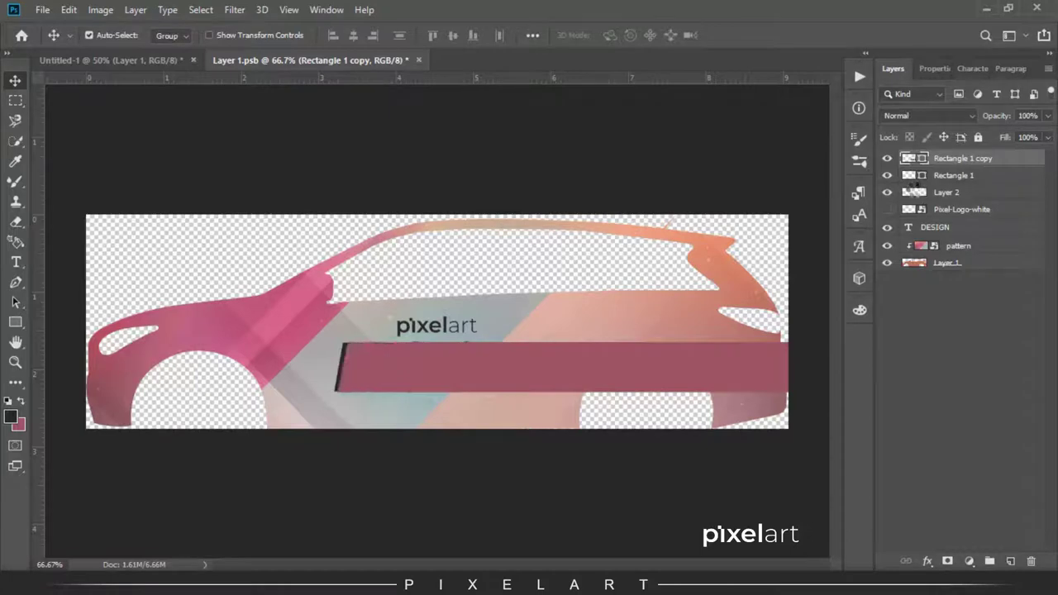
key(shift+Left)
key(shift+Left)
key(shift+Left)
key(shift+Left)
key(shift+Left)
key(shift+Left)
key(shift+Left)
key(shift+Left)
key(shift+Left)
key(shift+Left)
key(shift+Left)
key(shift+Left)
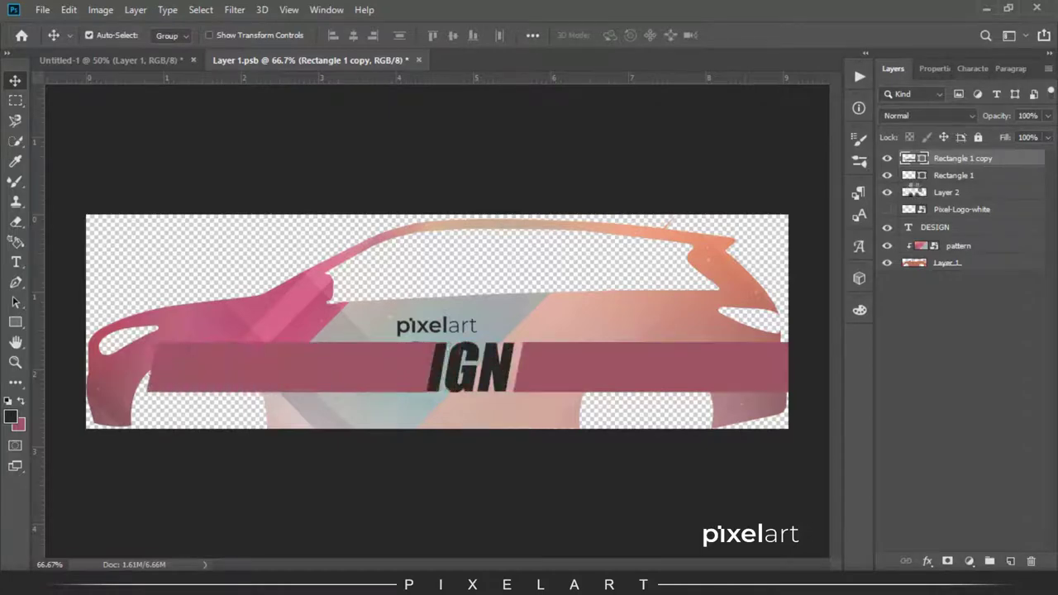
key(shift+Left)
key(shift+Left)
key(shift+Left)
key(shift+Left)
key(shift+Left)
key(shift+Left)
key(Left)
key(Right)
key(Right)
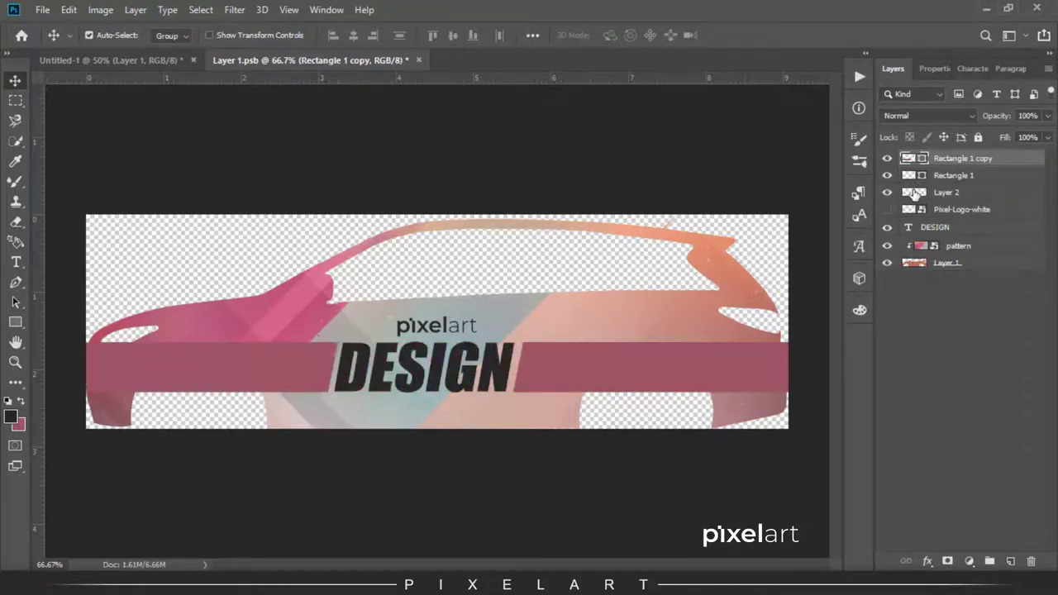
key(Left)
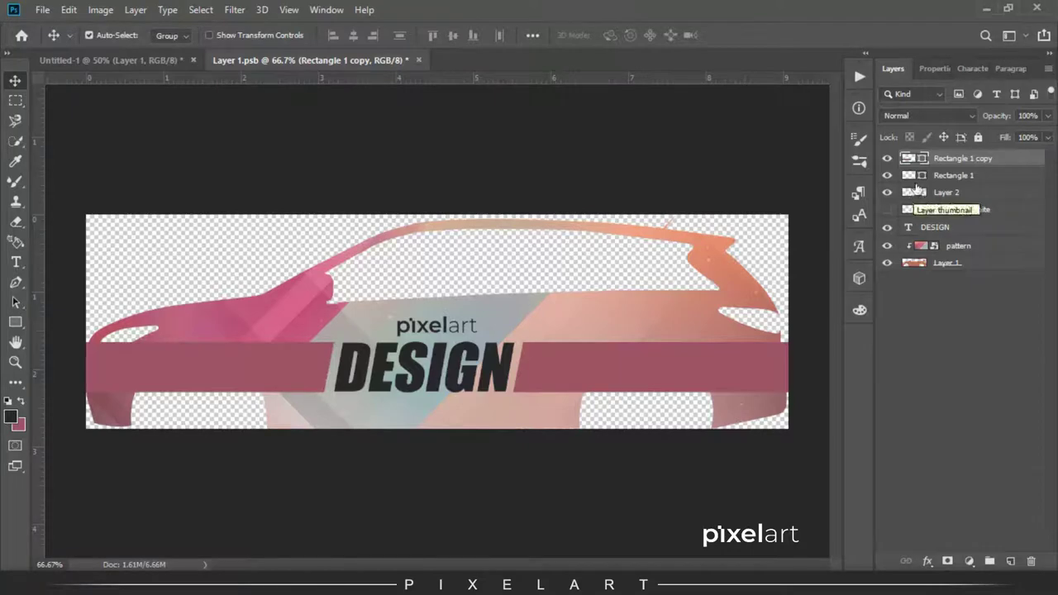
Fill the left stripe with a salmon-pink sampled from the car, then select both stripe layers
key(i)
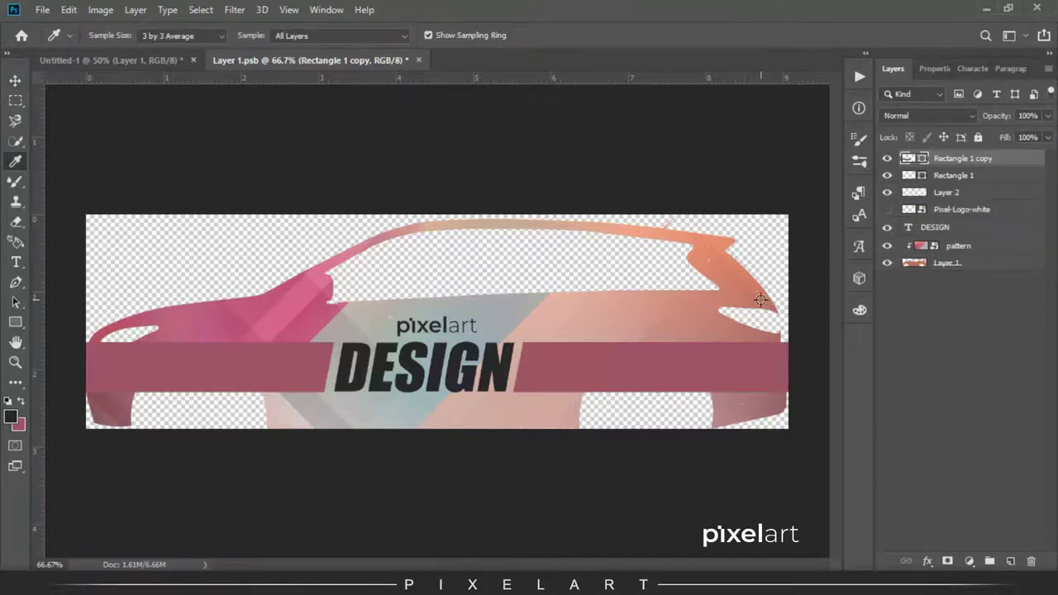
click(751, 300)
key(v)
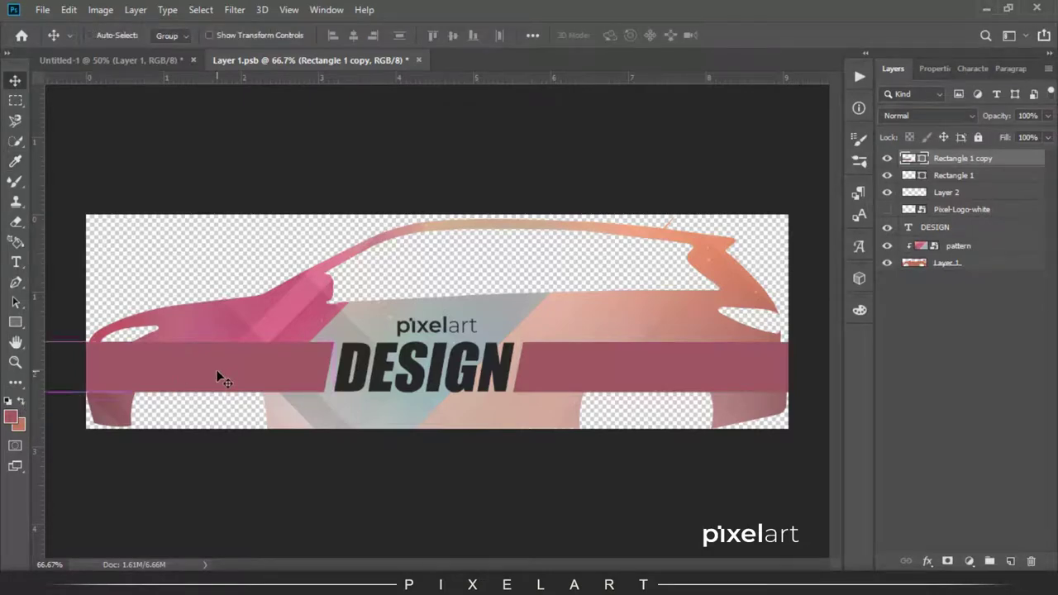
key(alt+BackSpace)
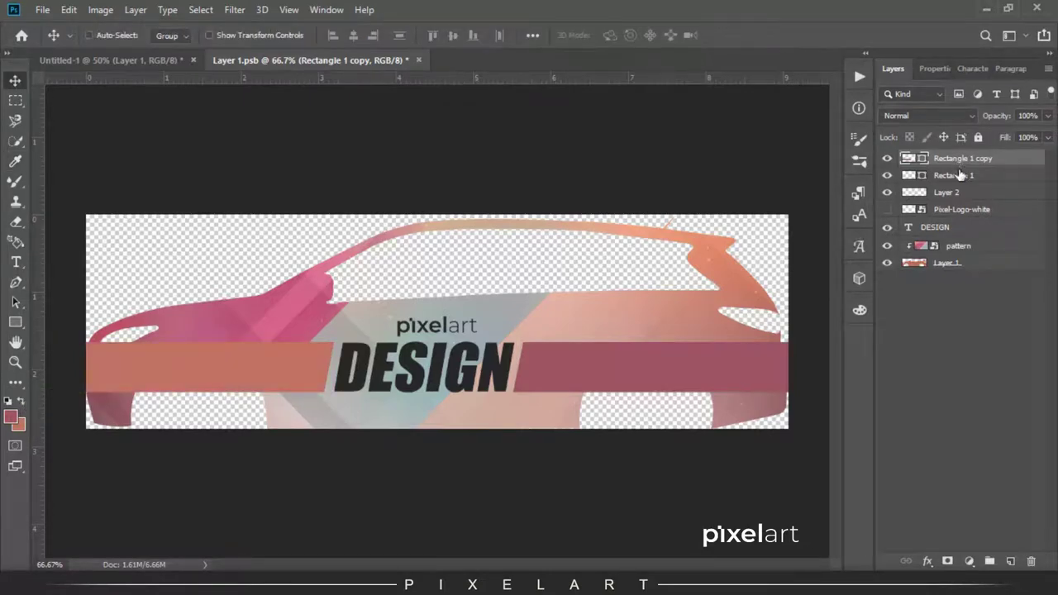
shift+click(958, 177)
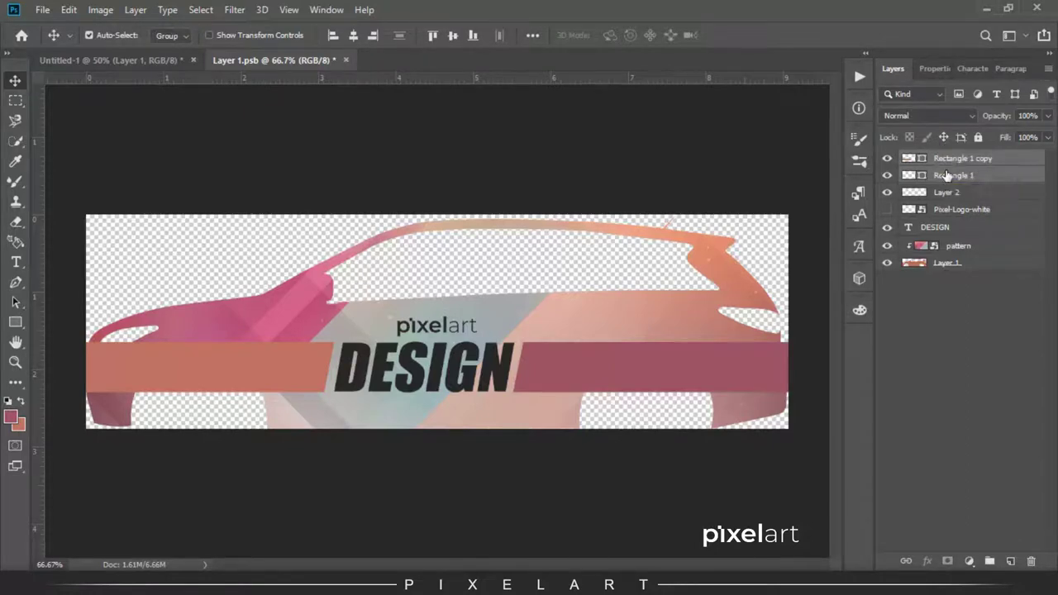
Move both stripe layers below the DESIGN text and rasterize them
mouse_move(954, 175)
mouse_down()
mouse_move(934, 246)
mouse_move(945, 246)
mouse_move(950, 215)
mouse_up()
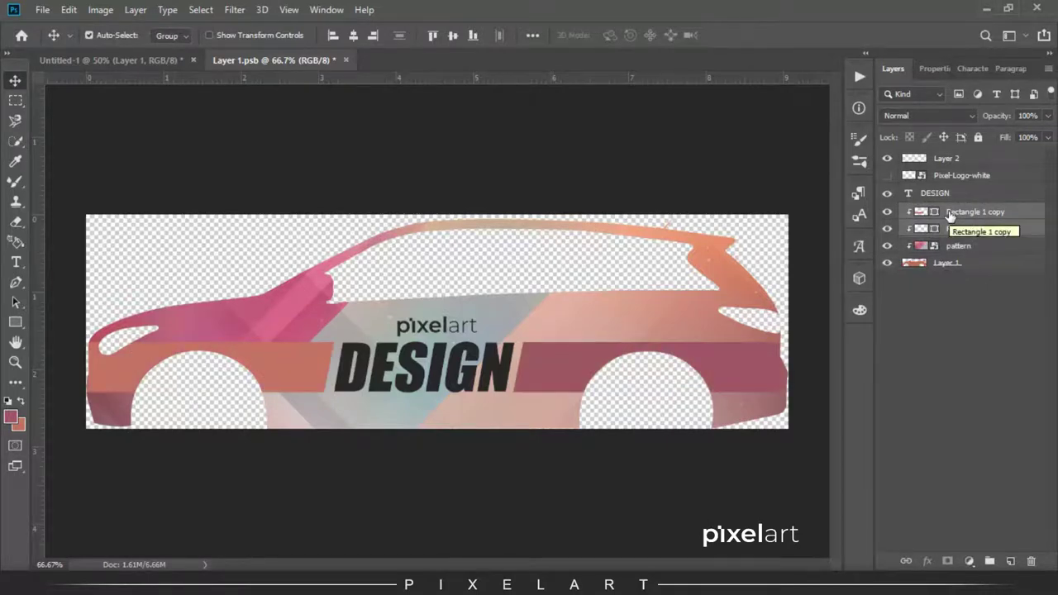
right_click(953, 212)
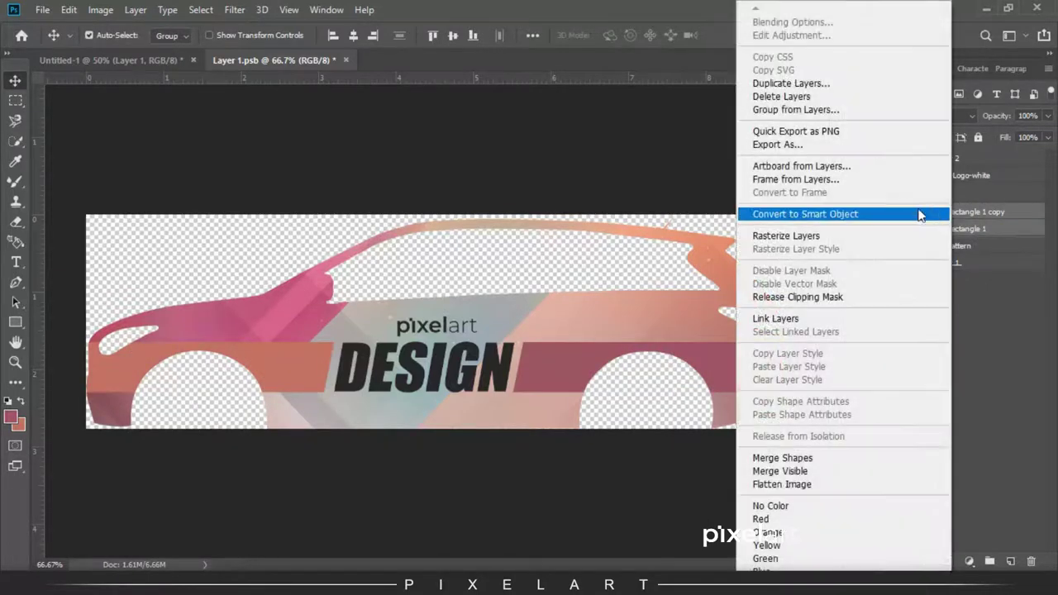
click(860, 235)
click(975, 212)
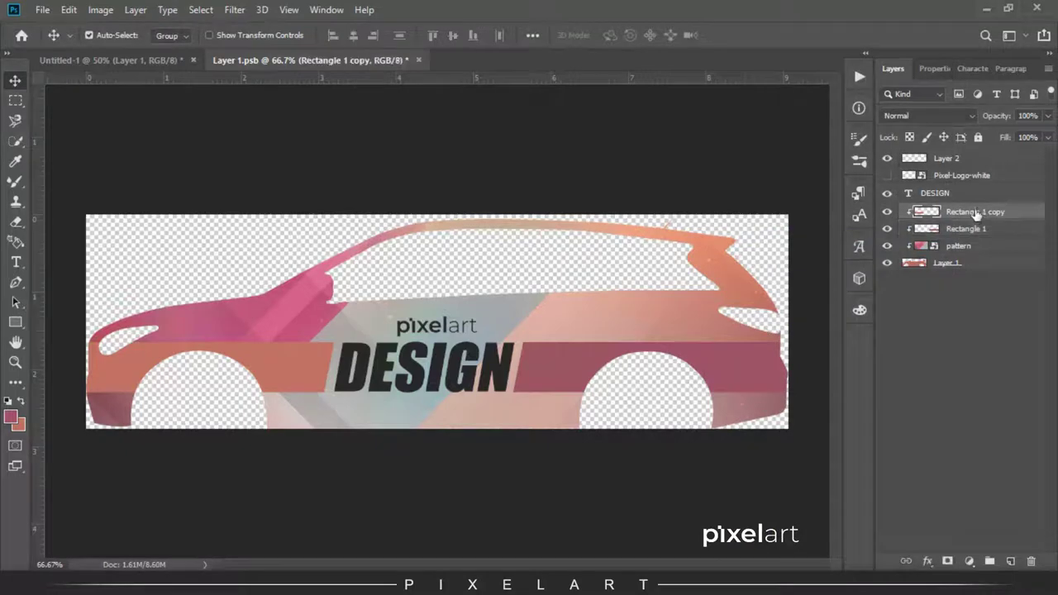
Softly erase the Rectangle 1 stripe's rear end with a 228 px soft round eraser
key(e)
click(107, 37)
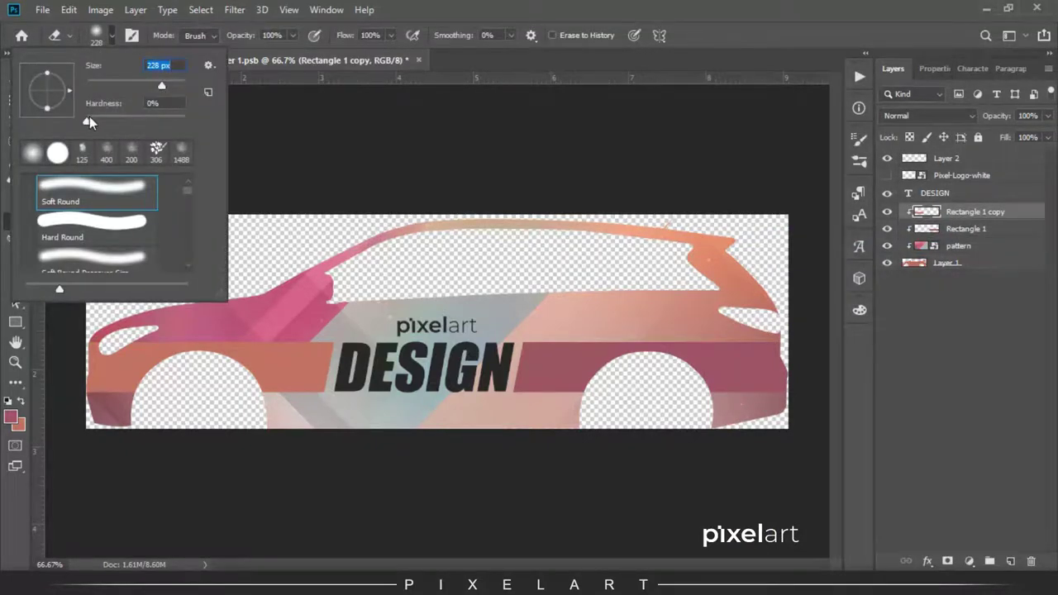
click(111, 36)
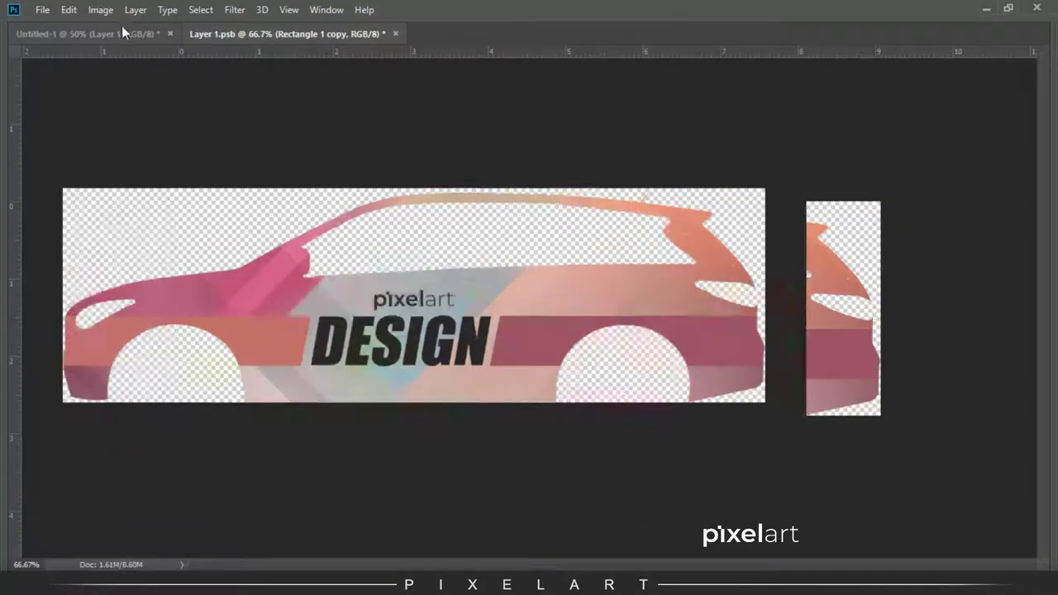
key(Caps_Lock)
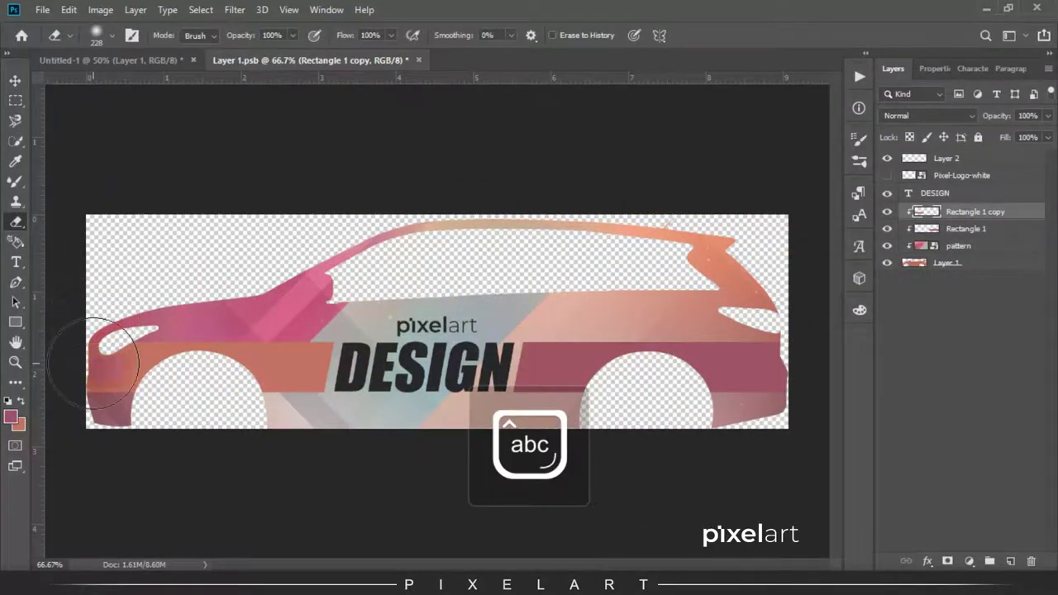
click(963, 229)
drag(784, 388, 858, 475)
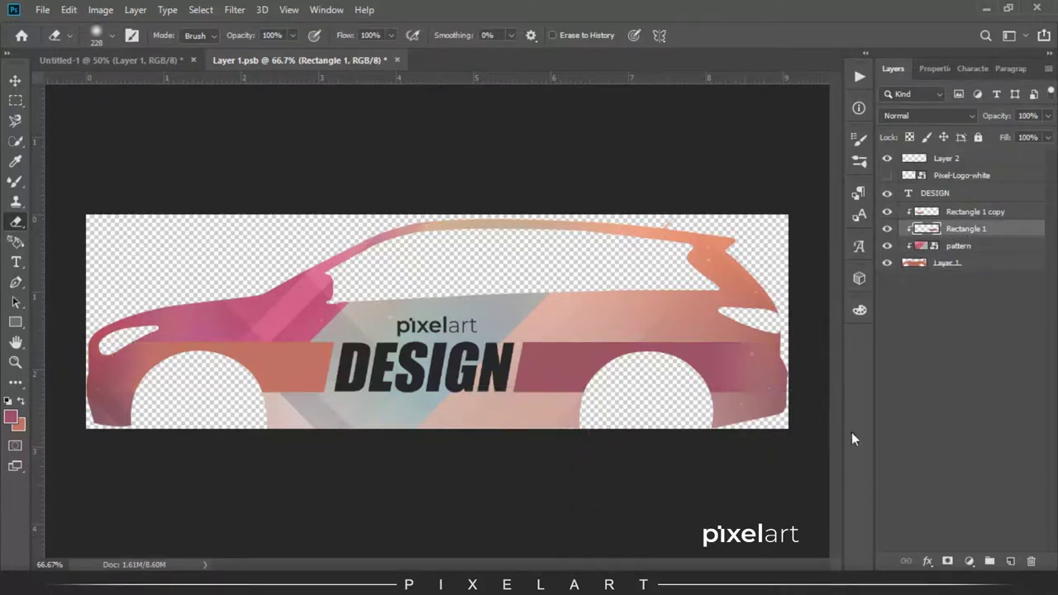
click(15, 80)
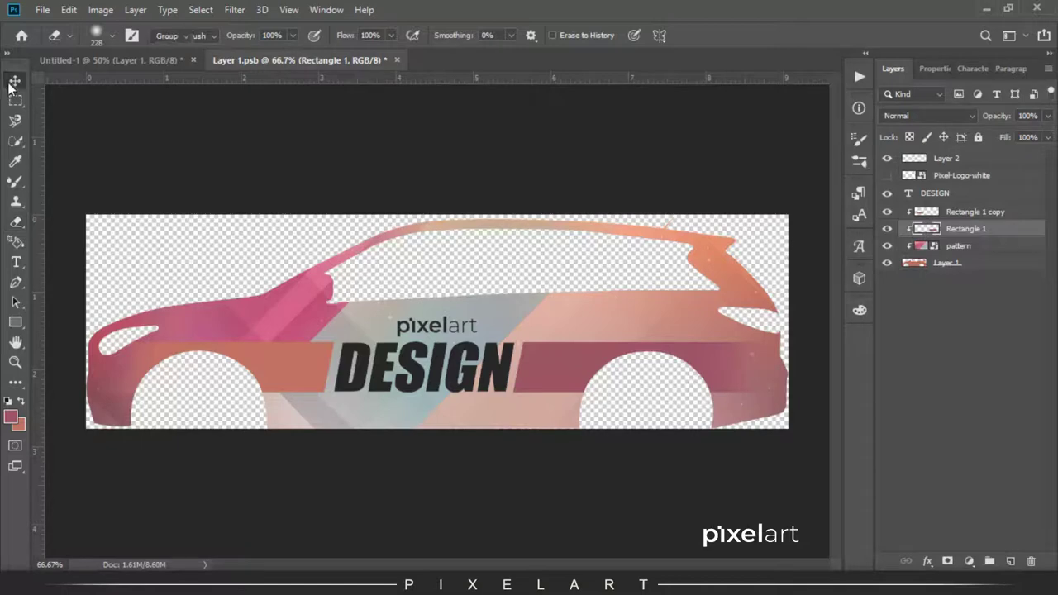
Save Layer 1.psb with Ctrl+S and view the updated car mockup
key(ctrl)
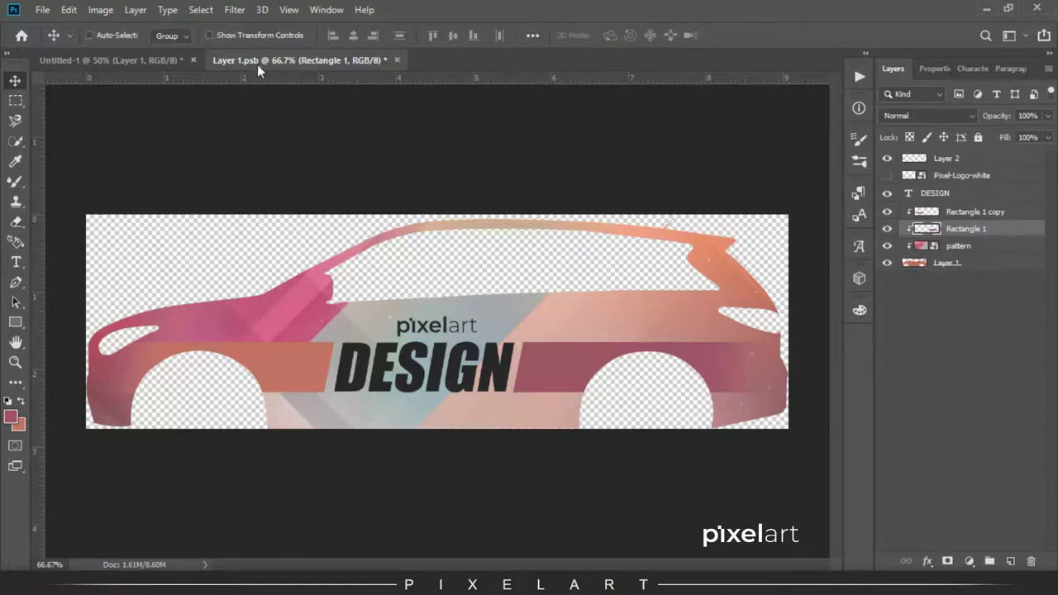
key(ctrl+s)
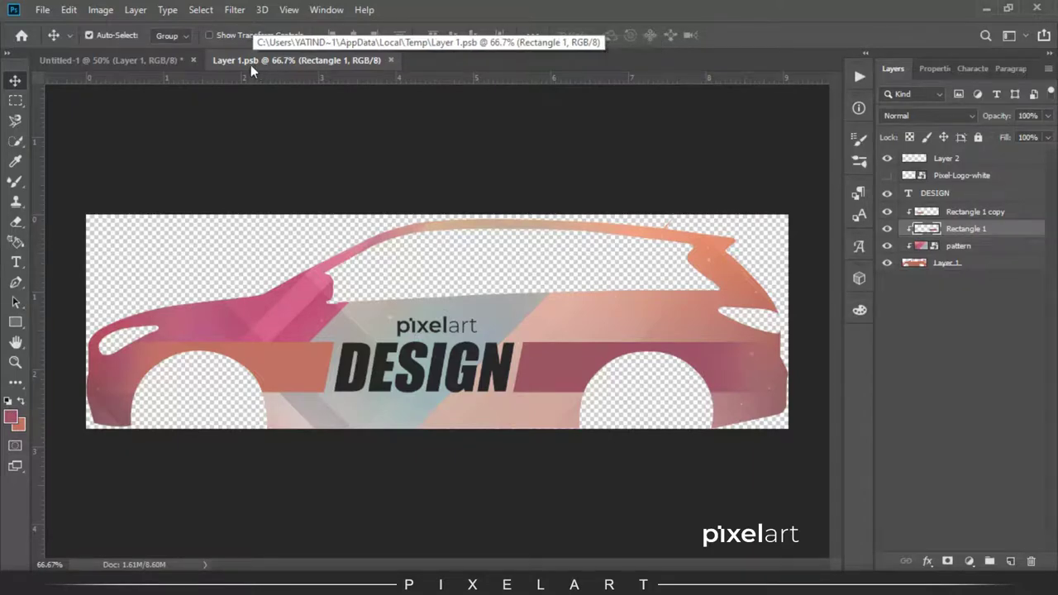
click(119, 58)
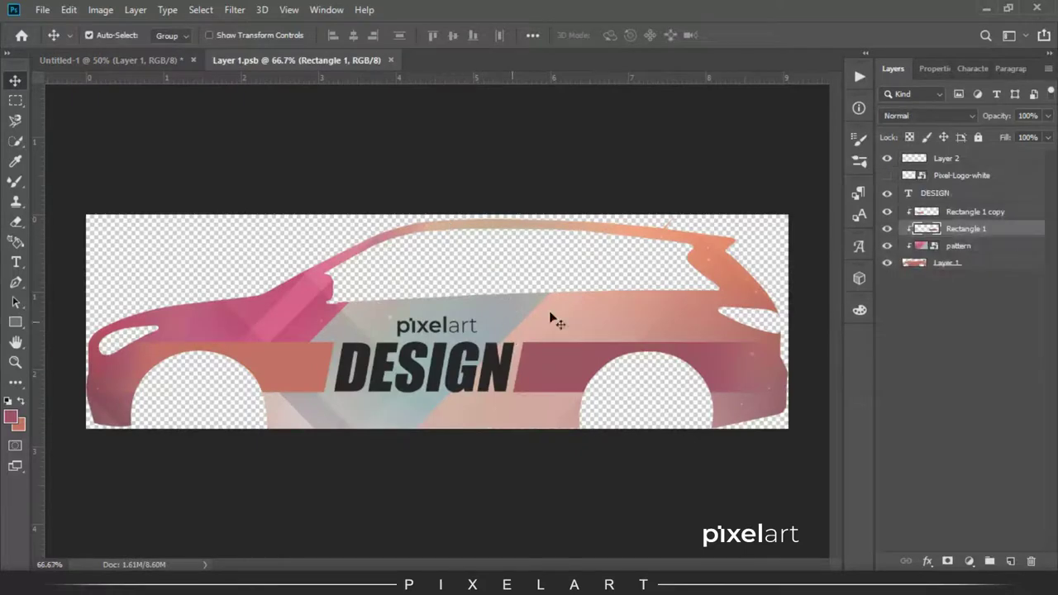
Nudge the pixelart logo left, scale it to about 74%, and save Layer 1.psb
click(968, 165)
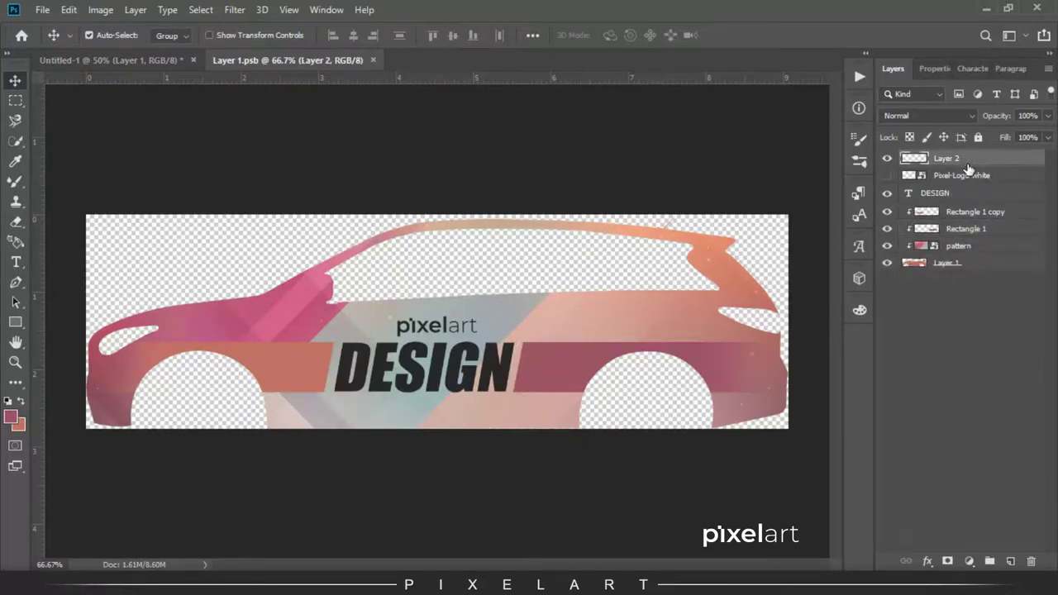
key(shift+Left)
key(shift+Left)
key(shift+Left)
key(shift+Left)
key(shift+Left)
key(shift+Left)
key(shift+Left)
key(shift+Left)
key(shift+Left)
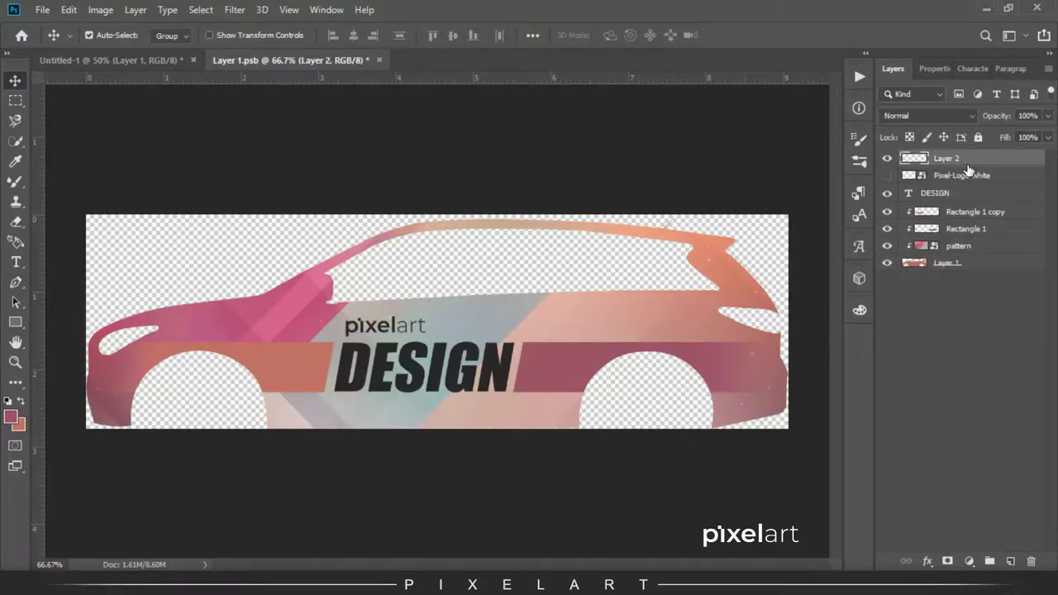
key(ctrl+t)
drag(428, 306, 404, 322)
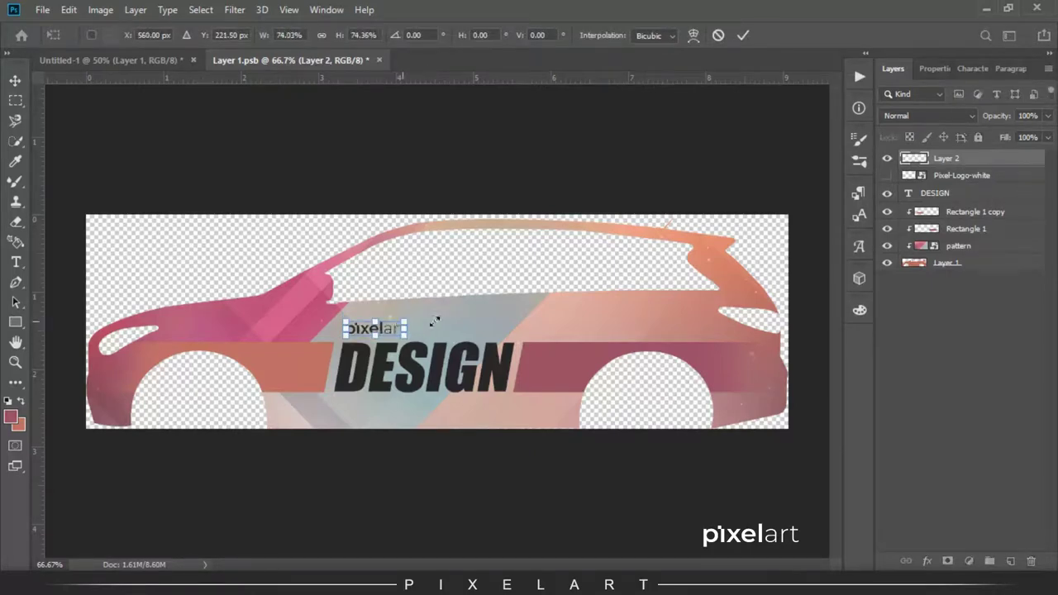
key(Return)
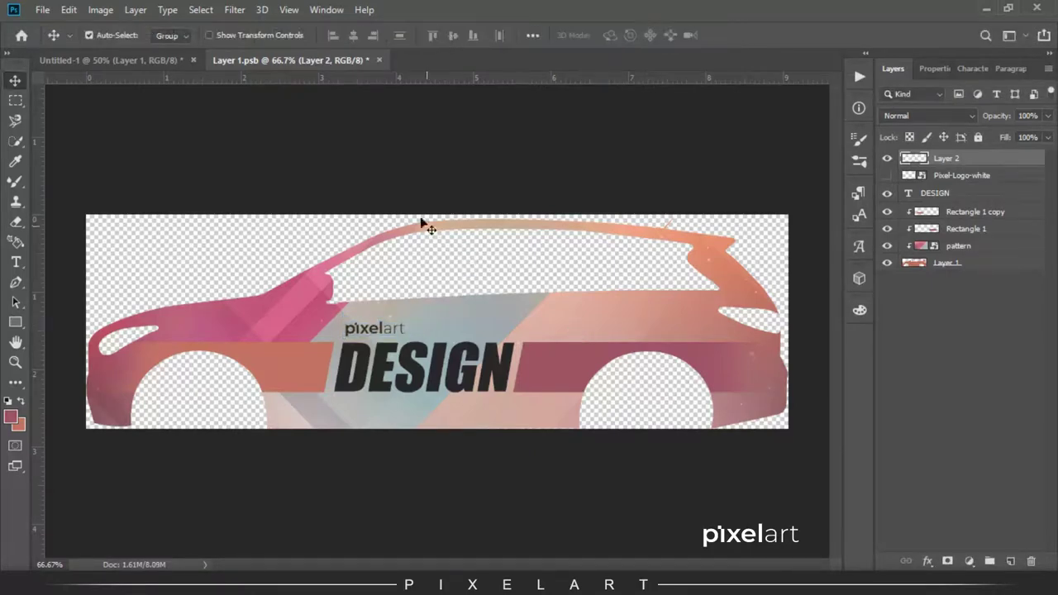
key(ctrl+s)
click(151, 60)
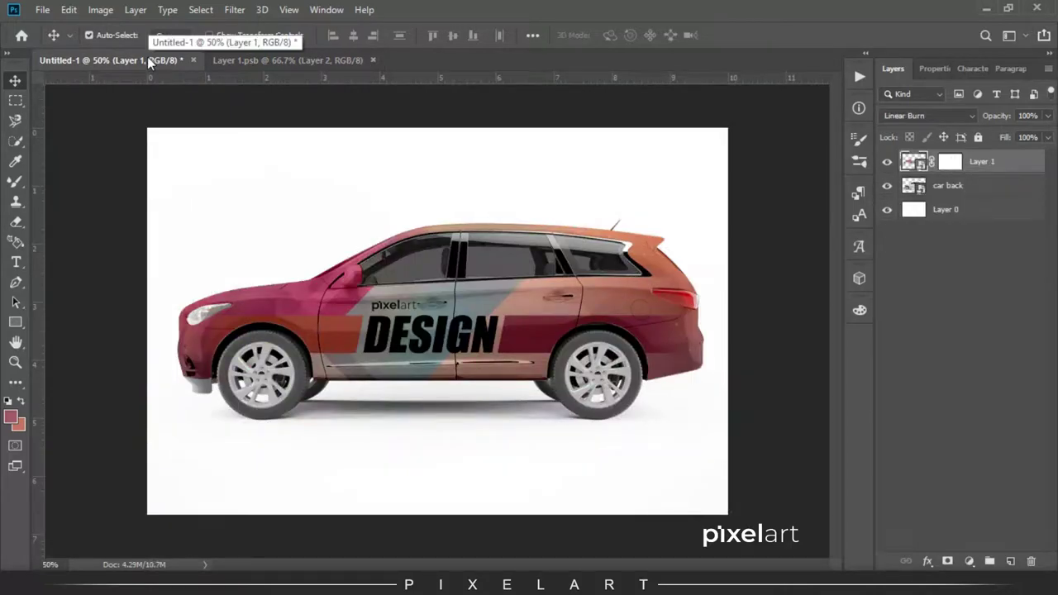
Set the DESIGN text layer to Multiply blend mode and save Layer 1.psb
click(217, 62)
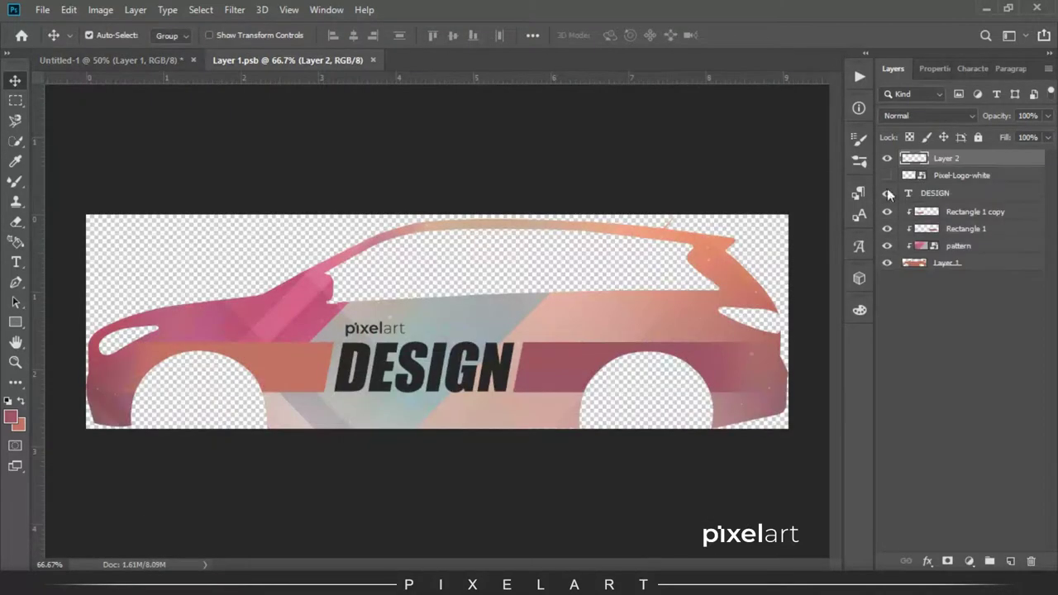
click(941, 194)
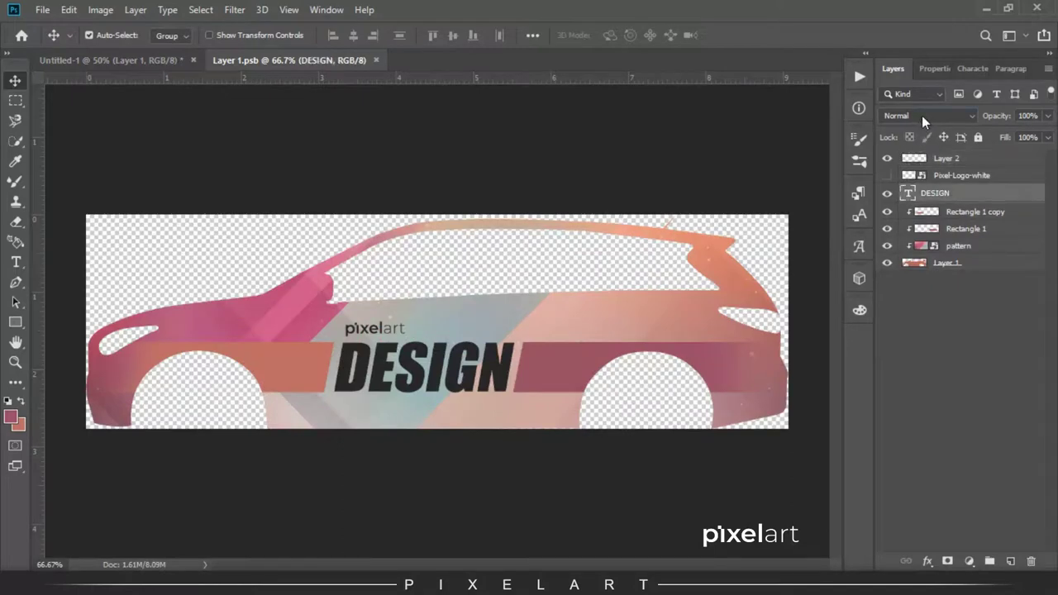
click(921, 116)
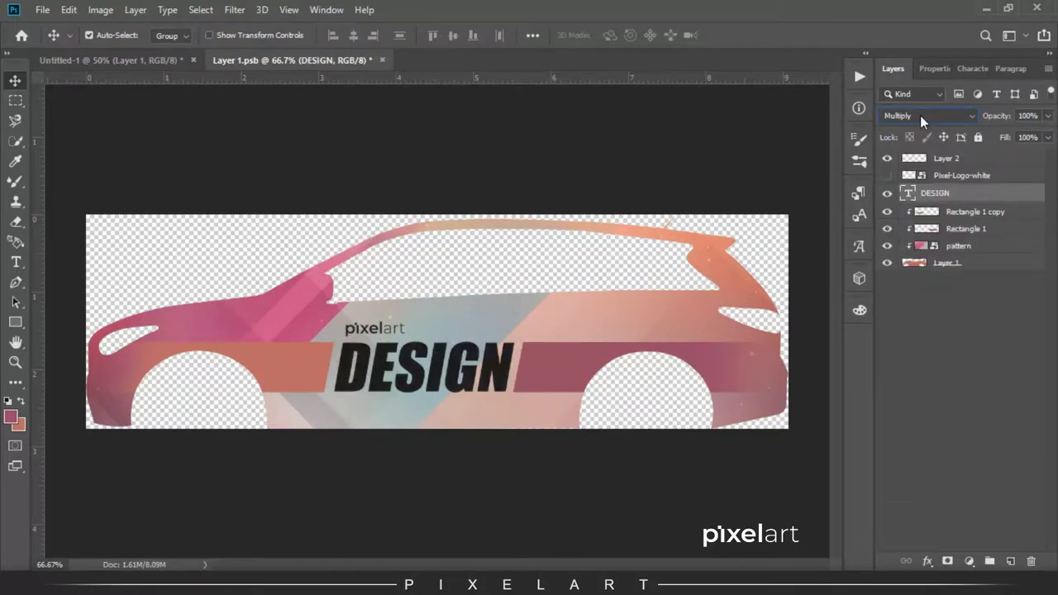
click(256, 100)
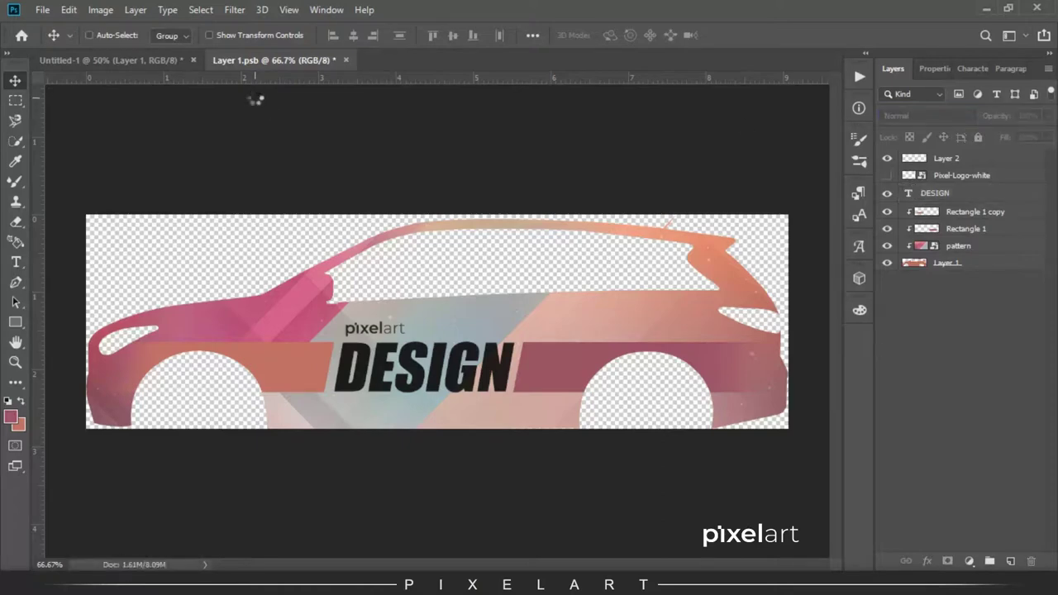
key(ctrl+s)
Set the pixelart logo layer to Multiply, save, and check the car mockup
click(949, 159)
click(916, 115)
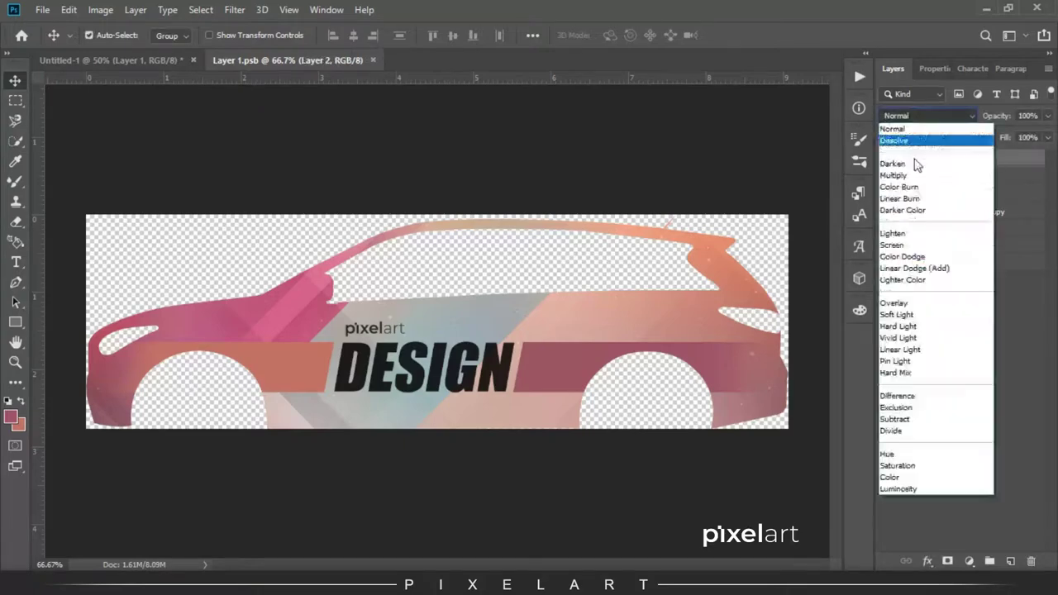
click(911, 179)
key(ctrl+s)
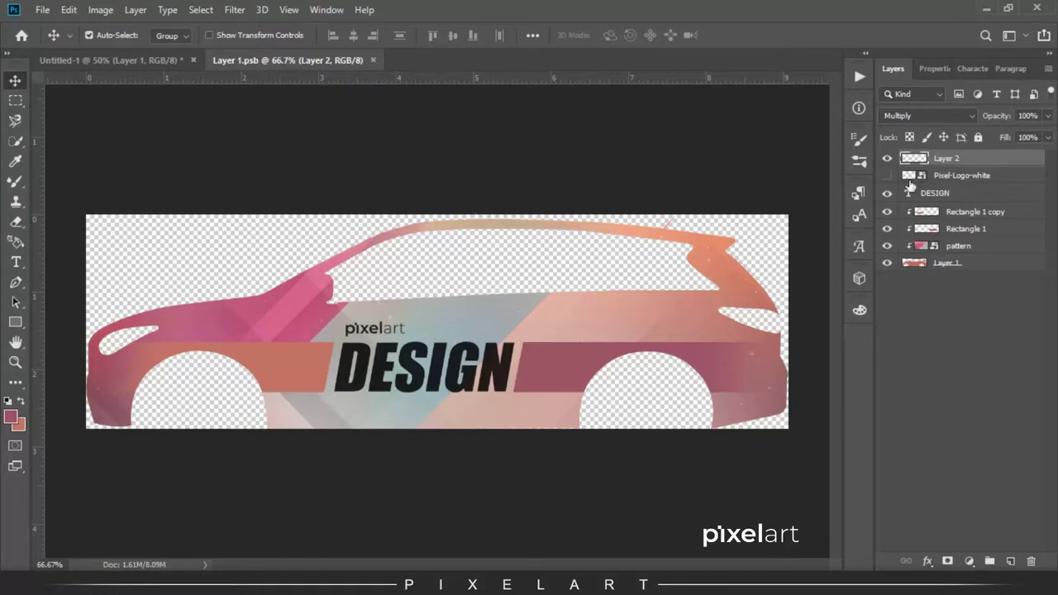
click(117, 60)
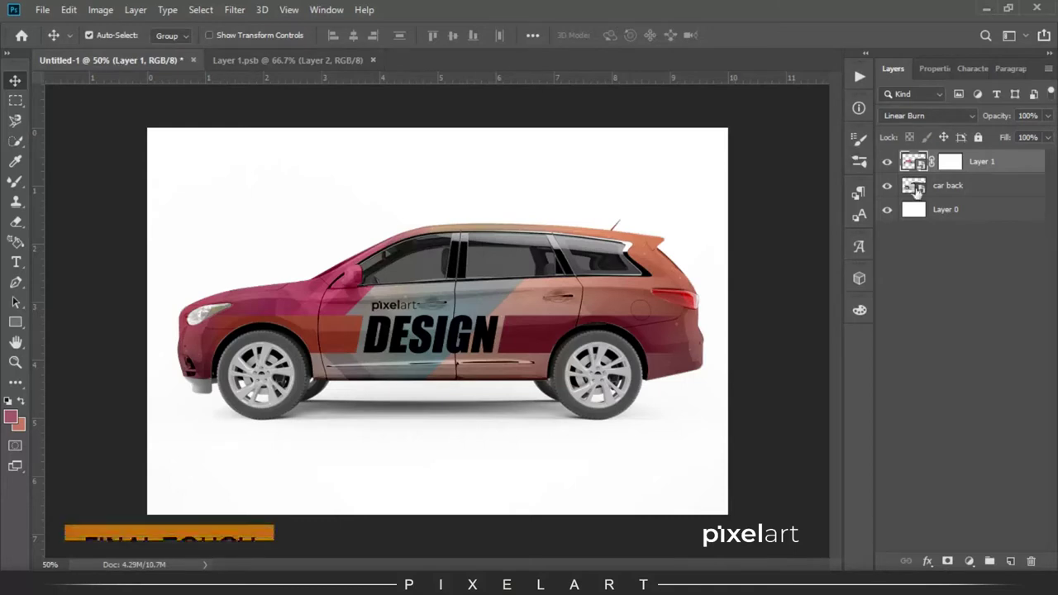
Fill Layer 0 with a radial black-and-white preset gradient, lighter at the centre behind the car
click(955, 211)
key(g)
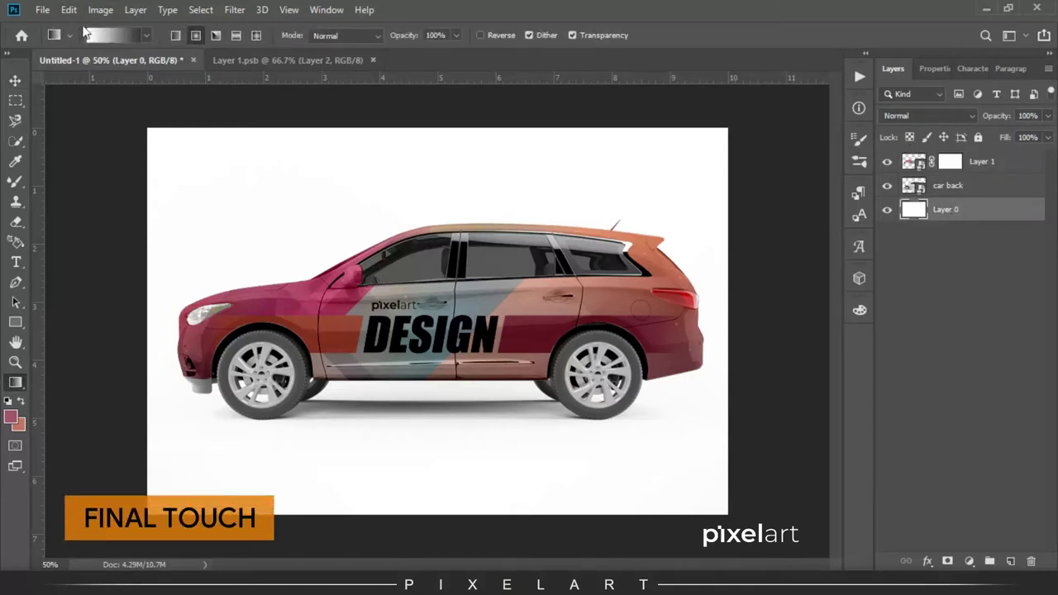
click(102, 37)
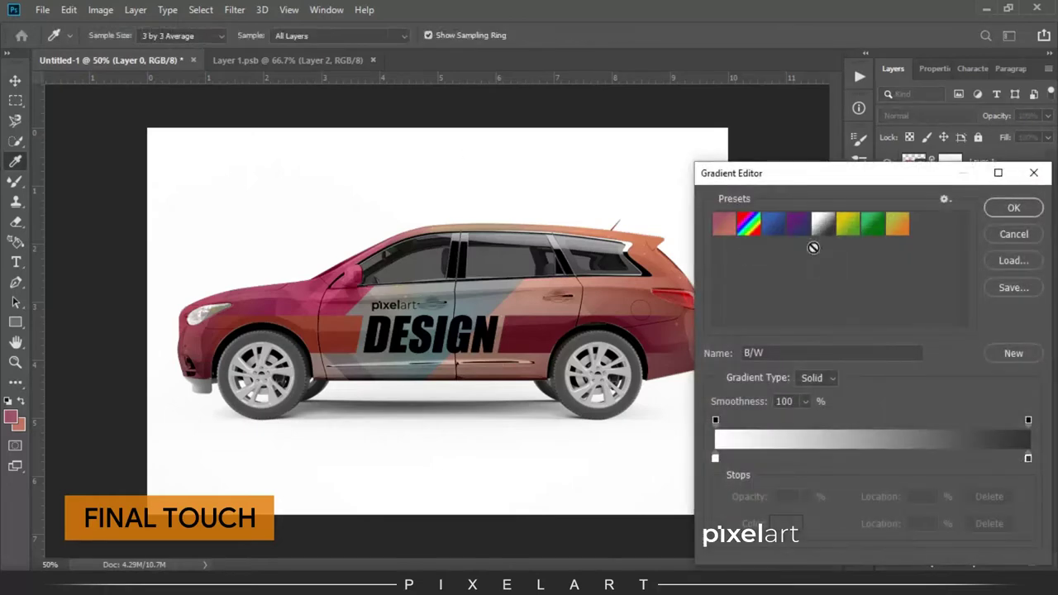
click(1013, 213)
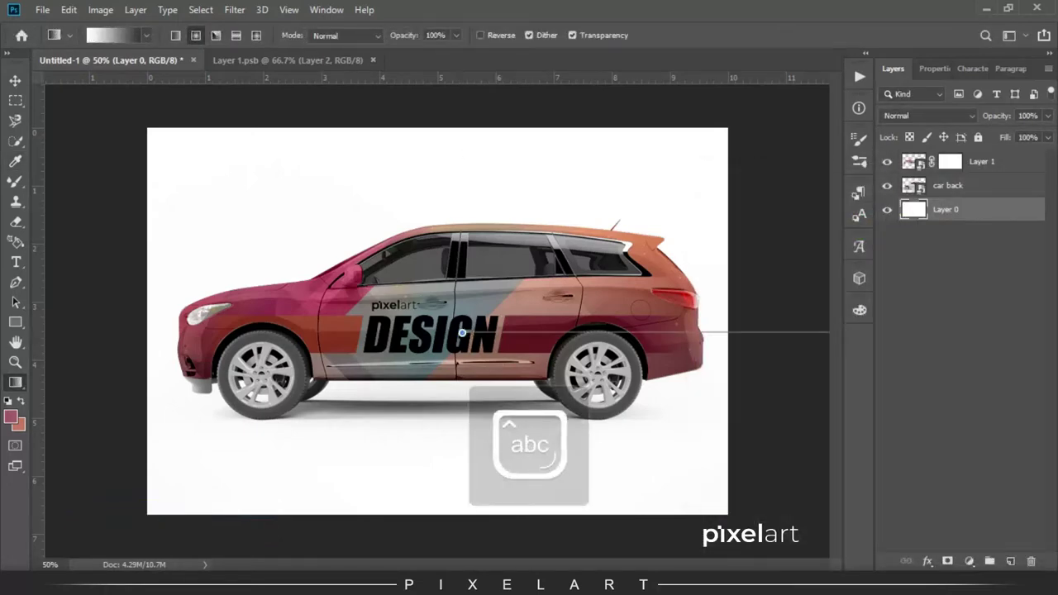
drag(469, 334, 943, 332)
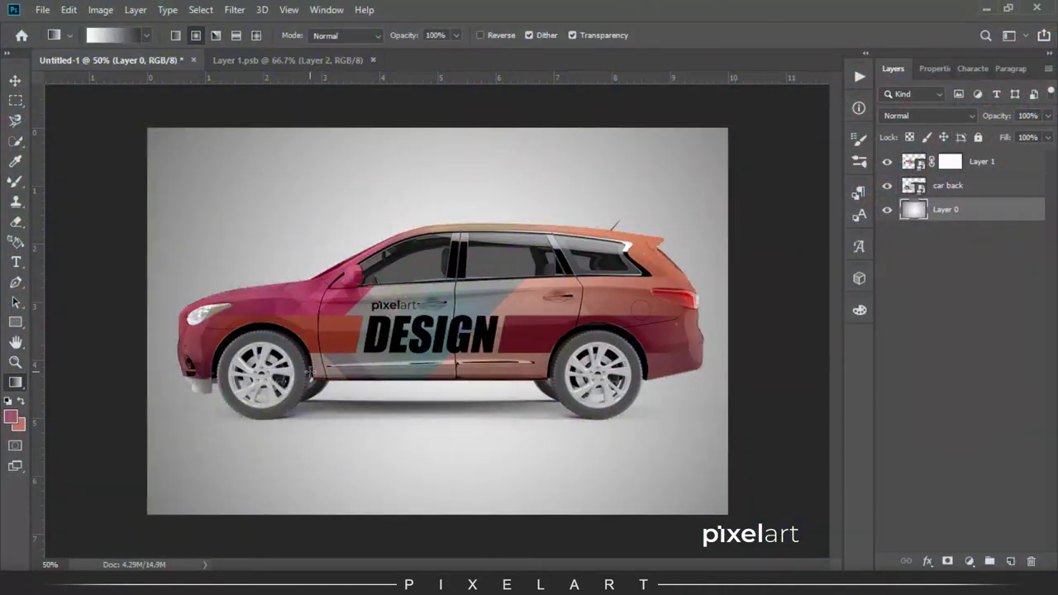